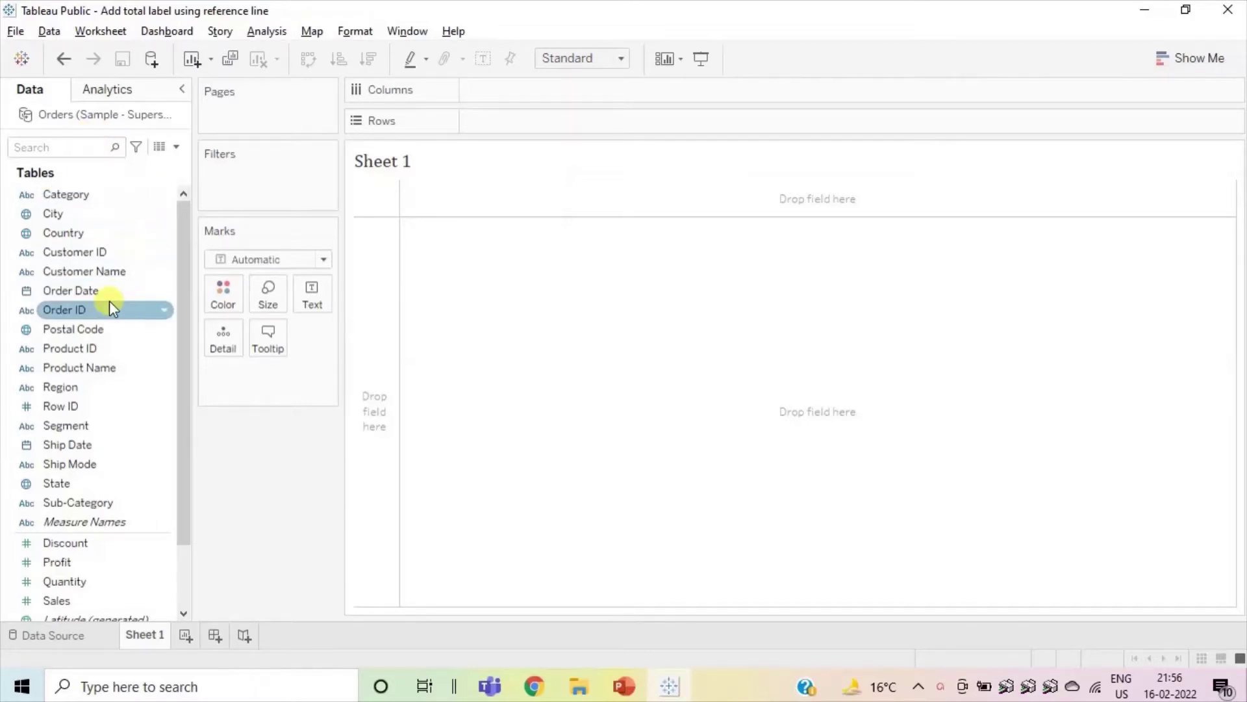
- Place Category on Columns, Sales on Rows, and Segment on Color for stacked bars
drag(66, 194, 496, 93)
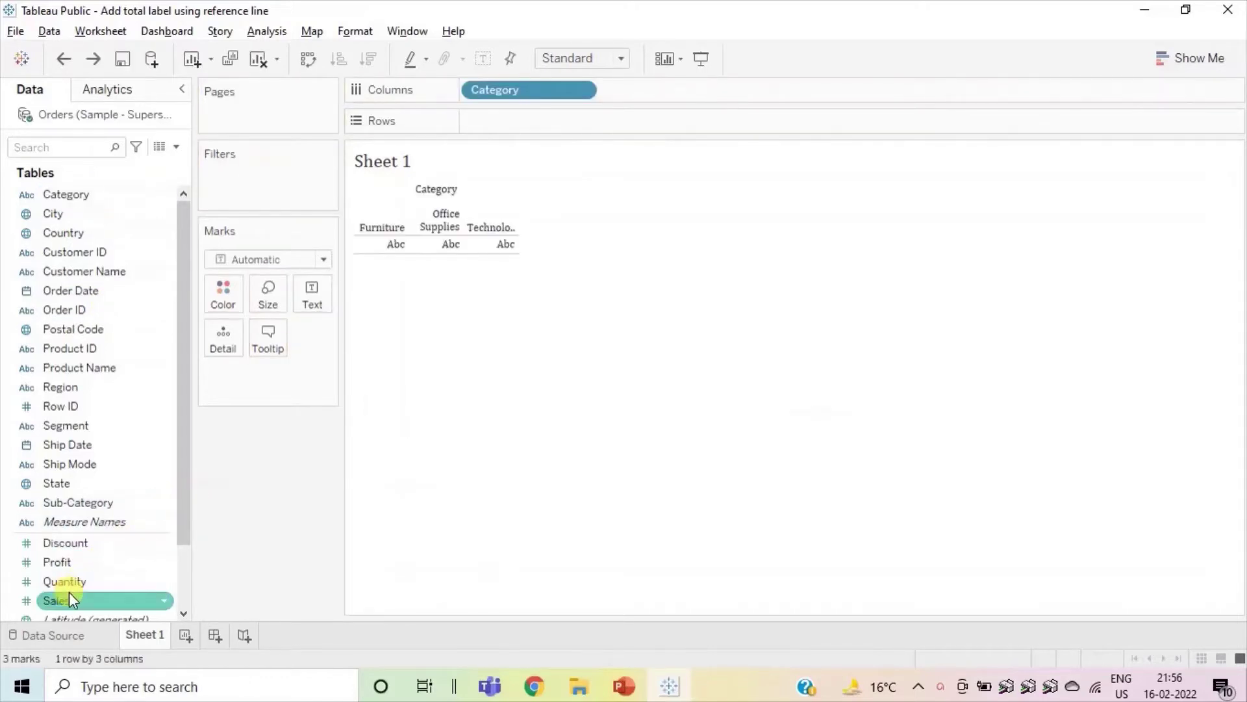
drag(69, 599, 517, 122)
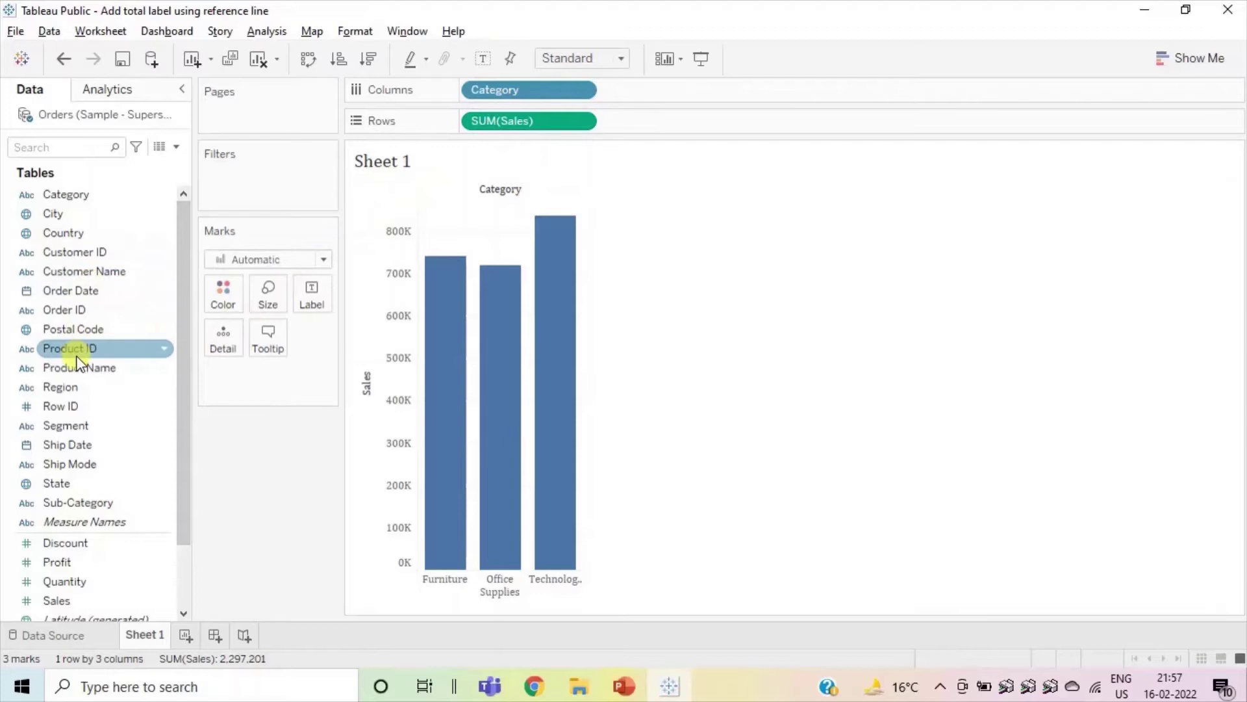
drag(61, 387, 226, 293)
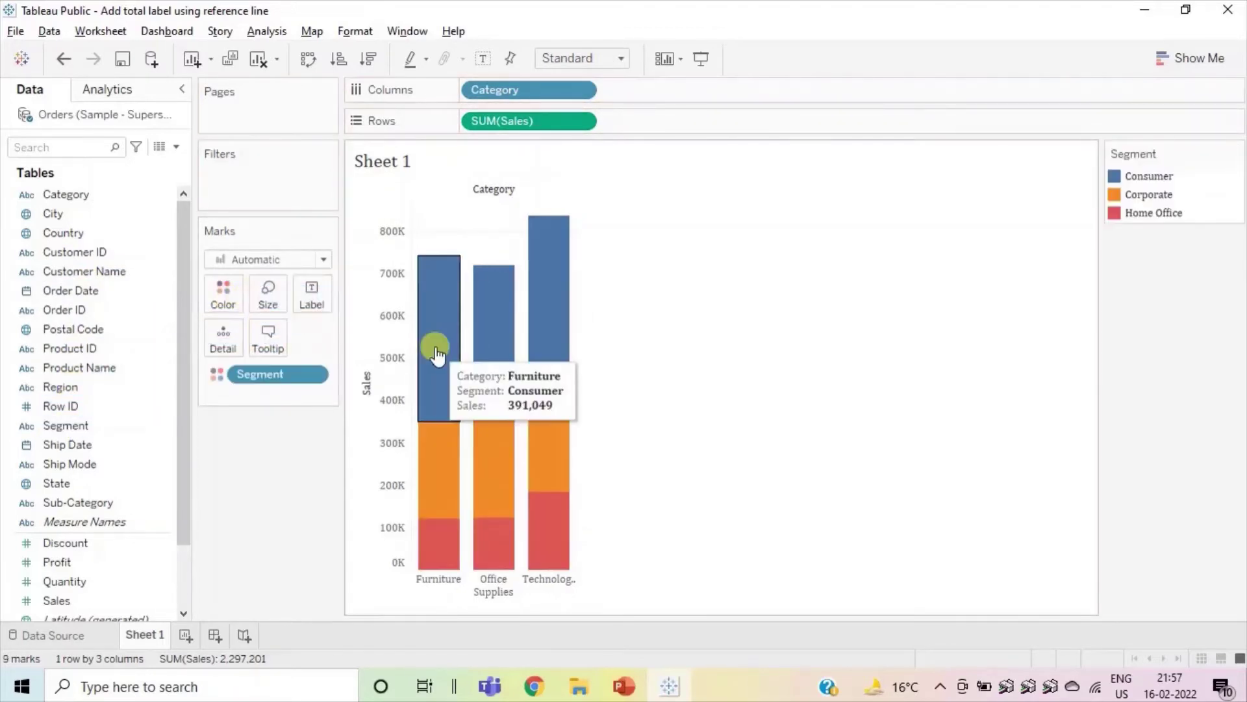
mouse_move(439, 378)
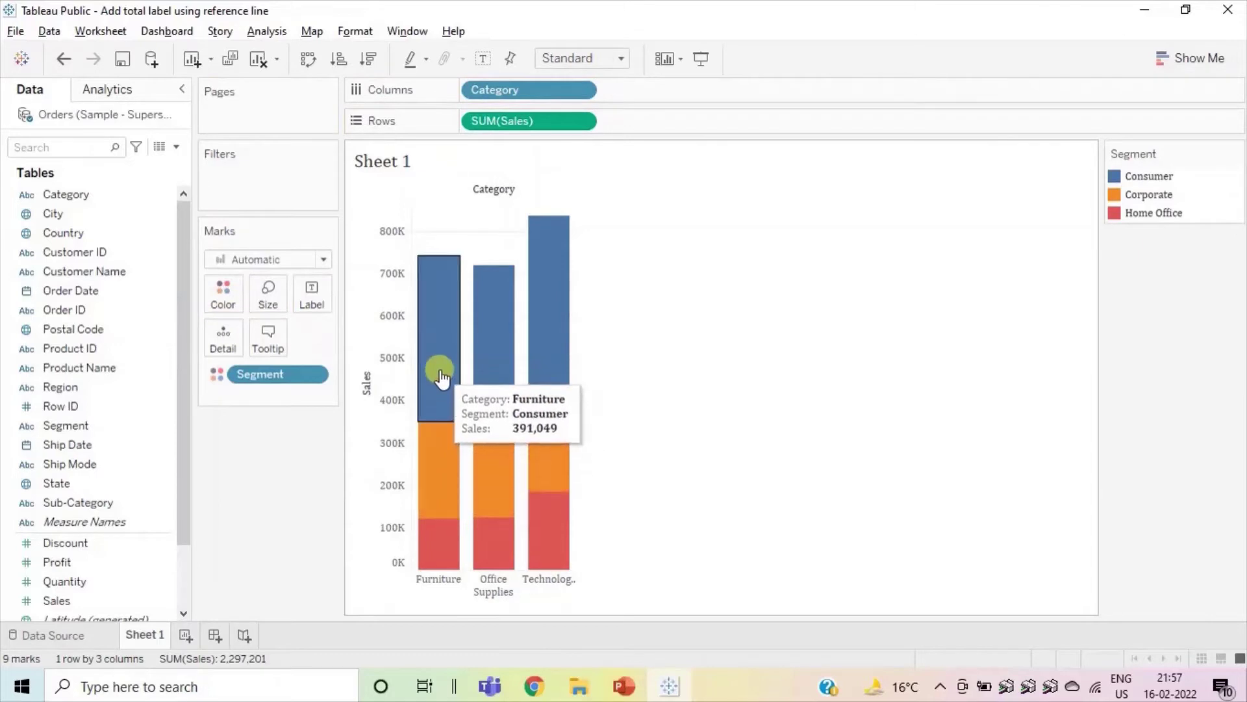
- Turn on mark labels for each segment's sales and set the fit to Entire View
click(480, 59)
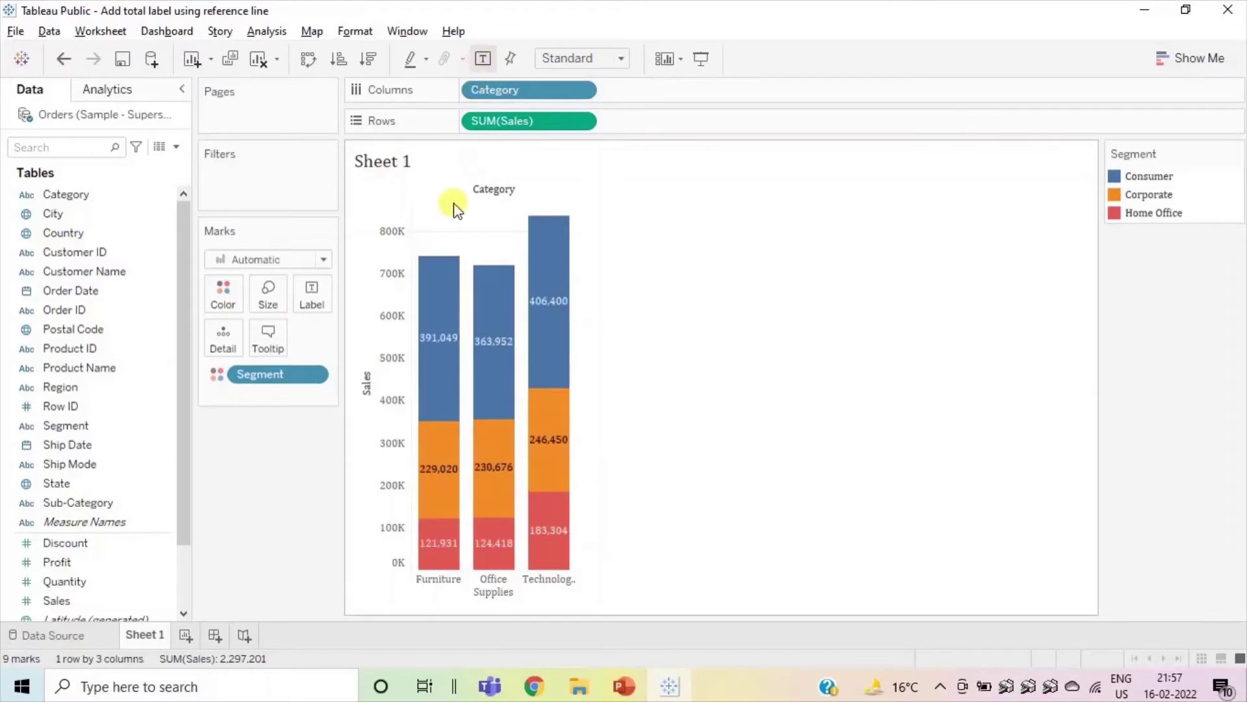
click(620, 61)
click(585, 125)
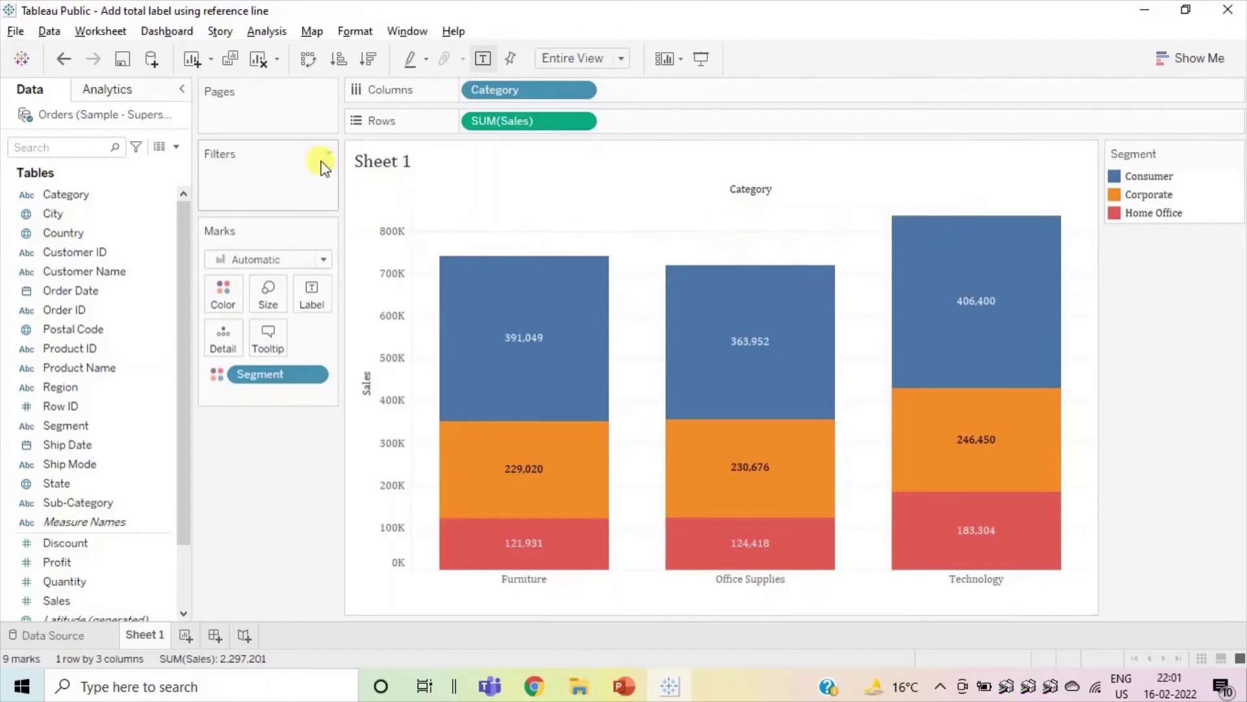
- Drop a per-cell Reference Line from the Analytics pane and move its dialog aside
click(118, 94)
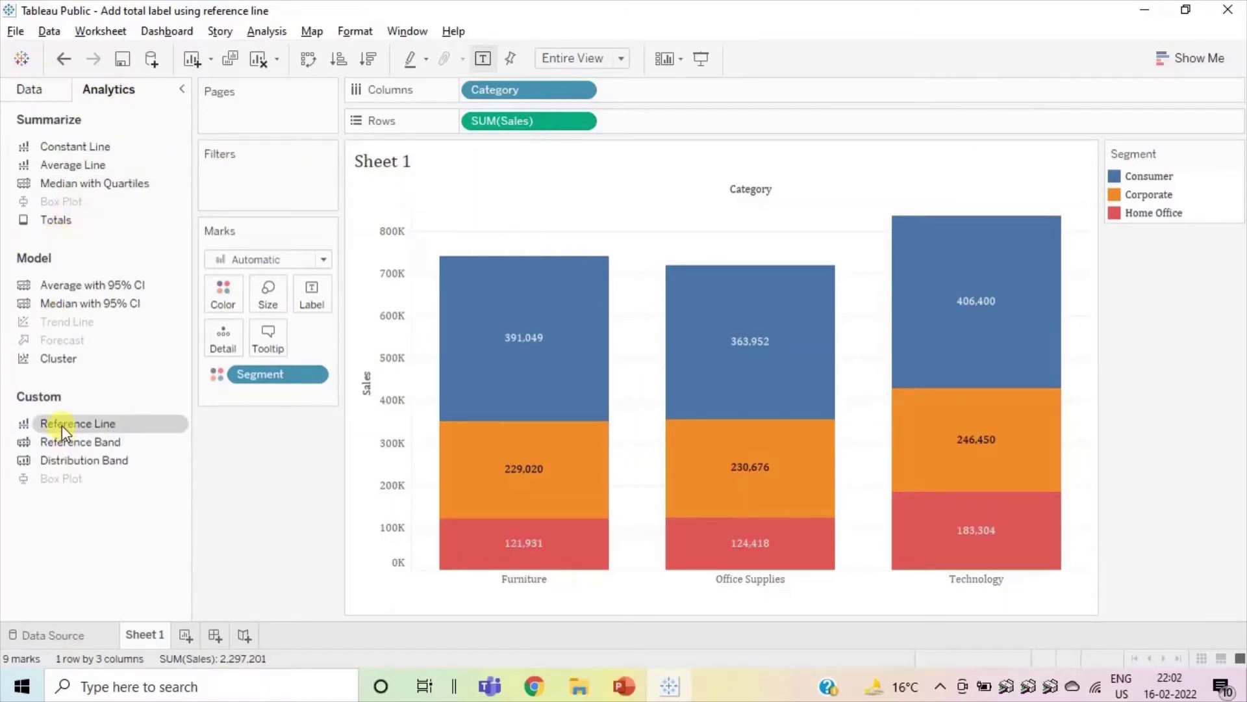
mouse_move(61, 424)
mouse_down()
mouse_move(625, 255)
mouse_move(635, 226)
mouse_up()
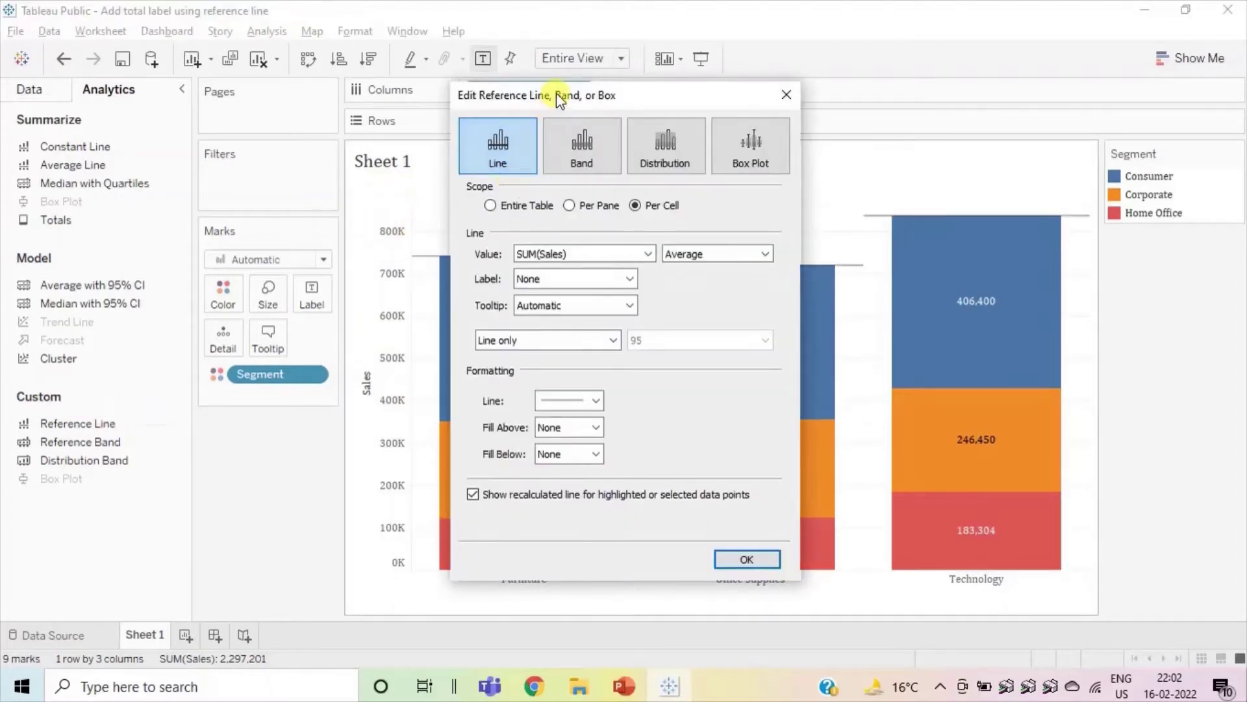
drag(561, 98, 206, 115)
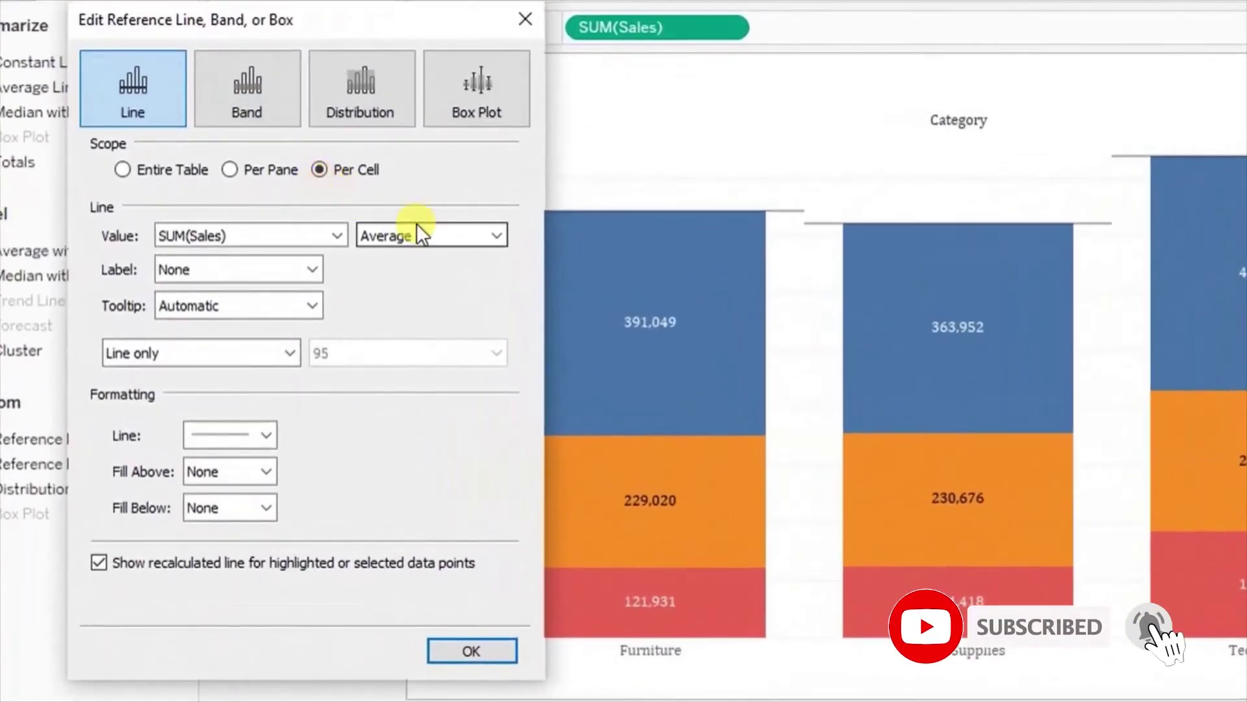
- Set the reference line to Sum of Sales, labelled by Value, with line style None
click(494, 237)
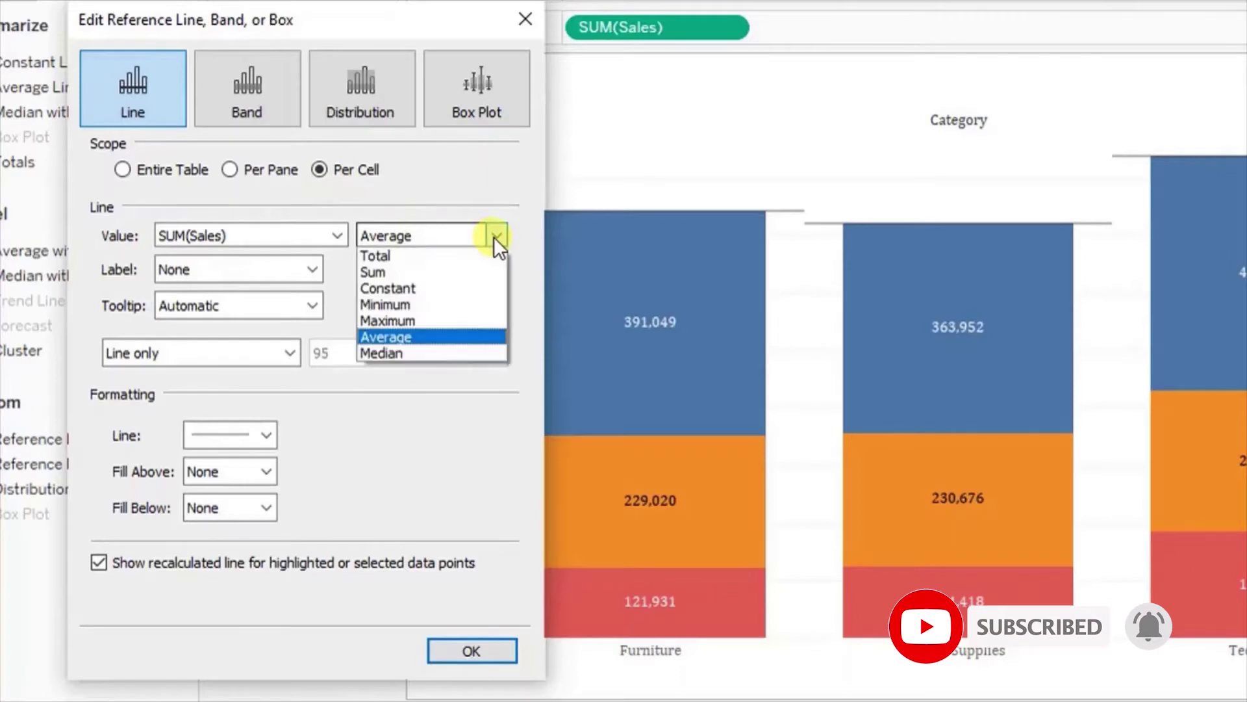
click(433, 272)
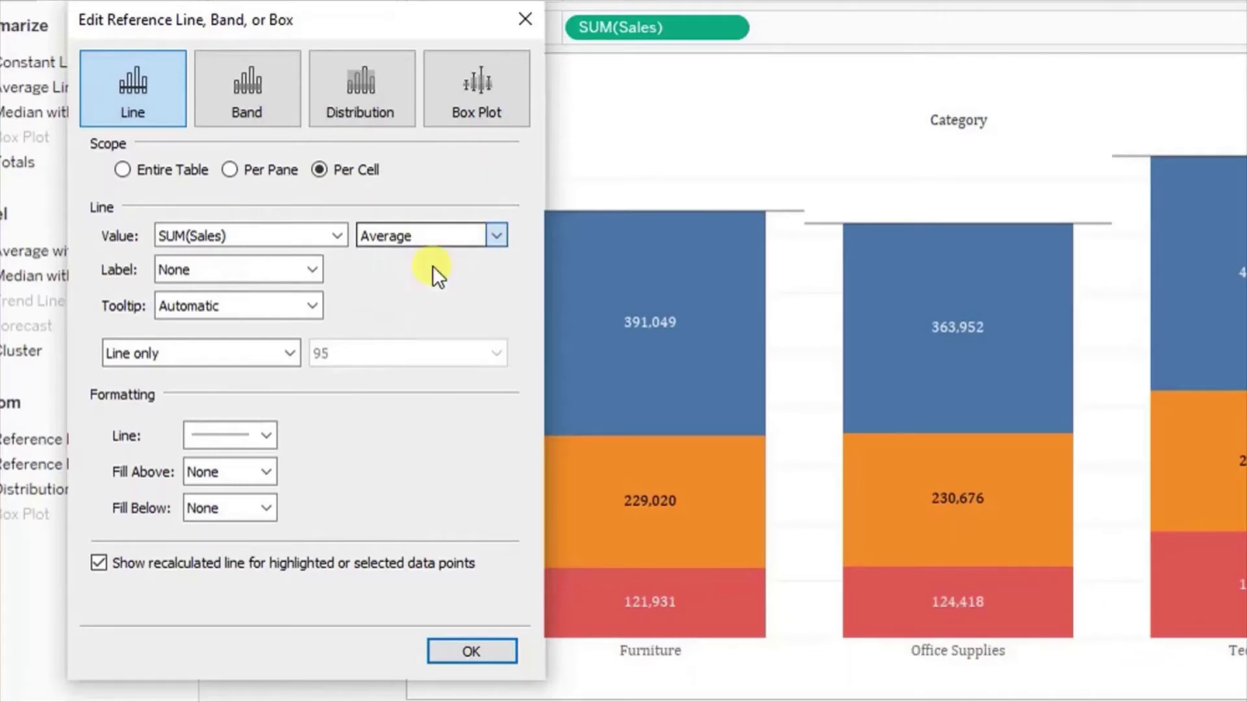
click(313, 270)
click(241, 306)
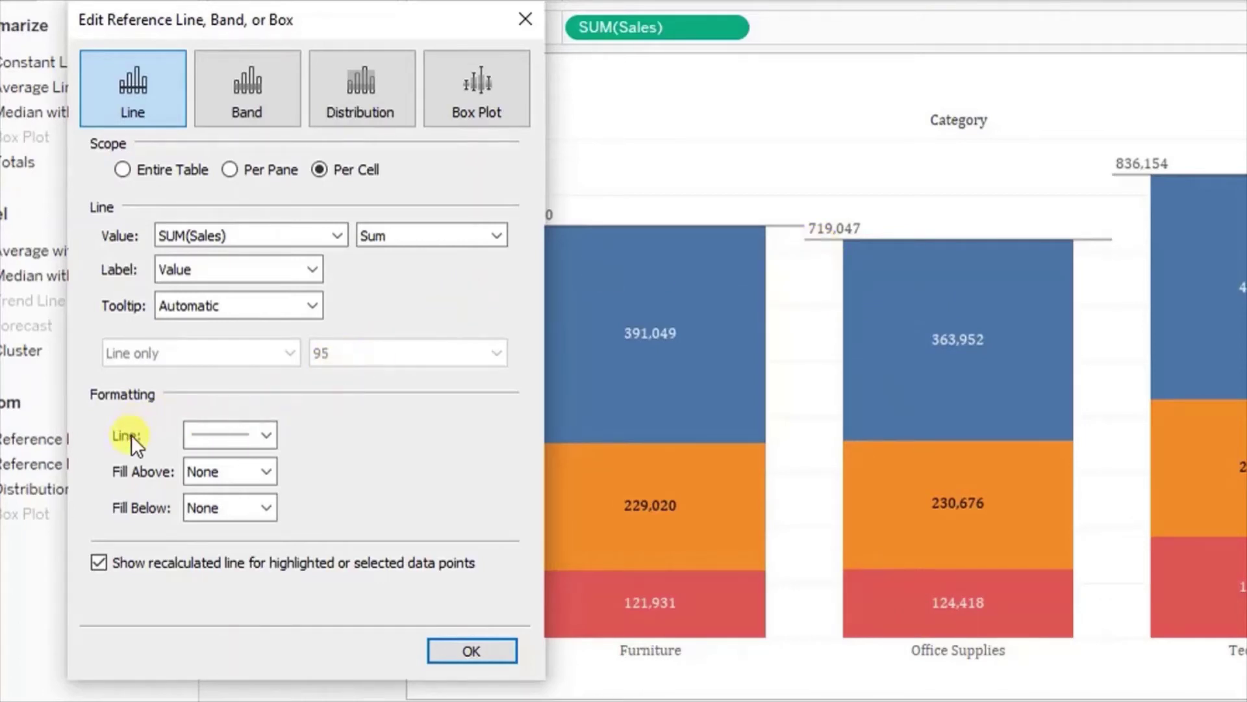
click(261, 438)
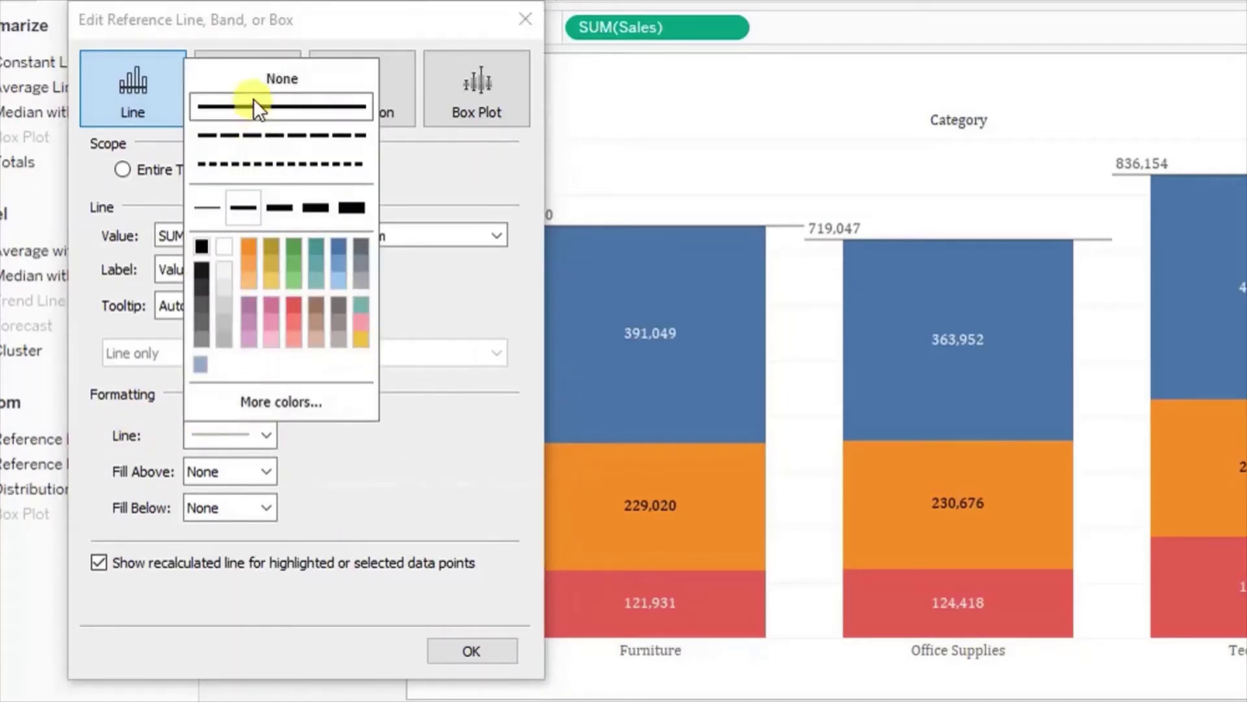
click(253, 78)
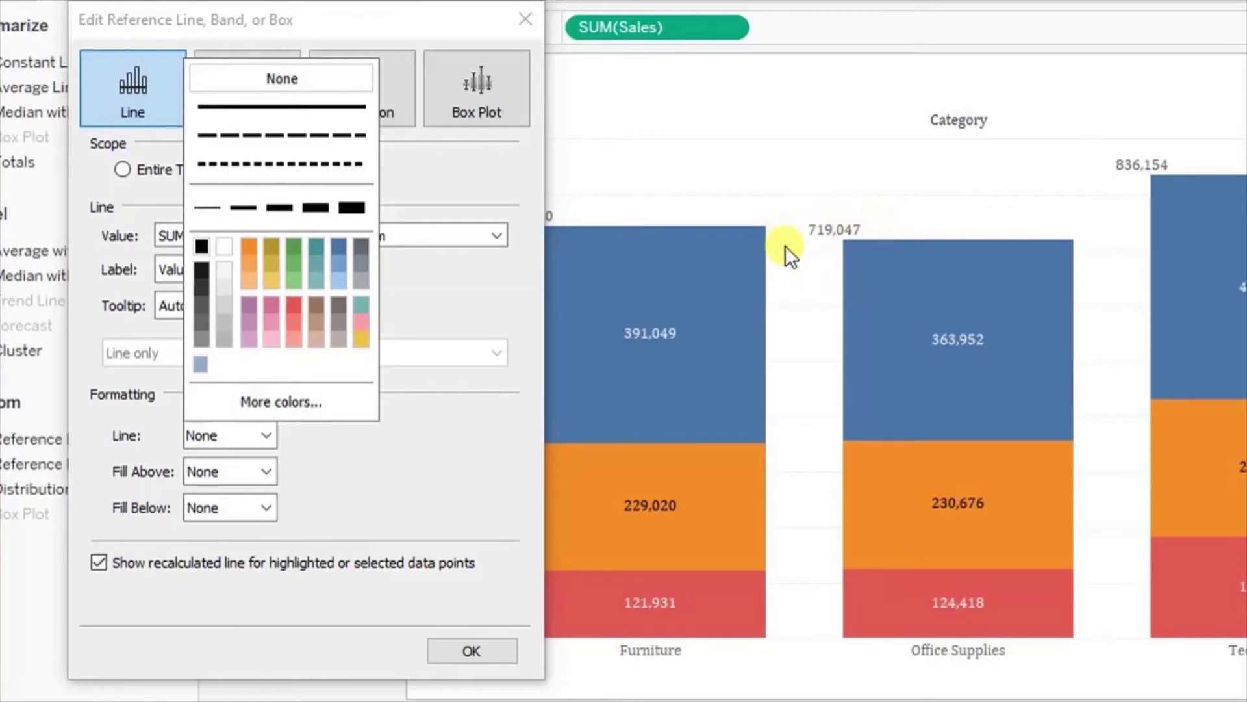
click(492, 648)
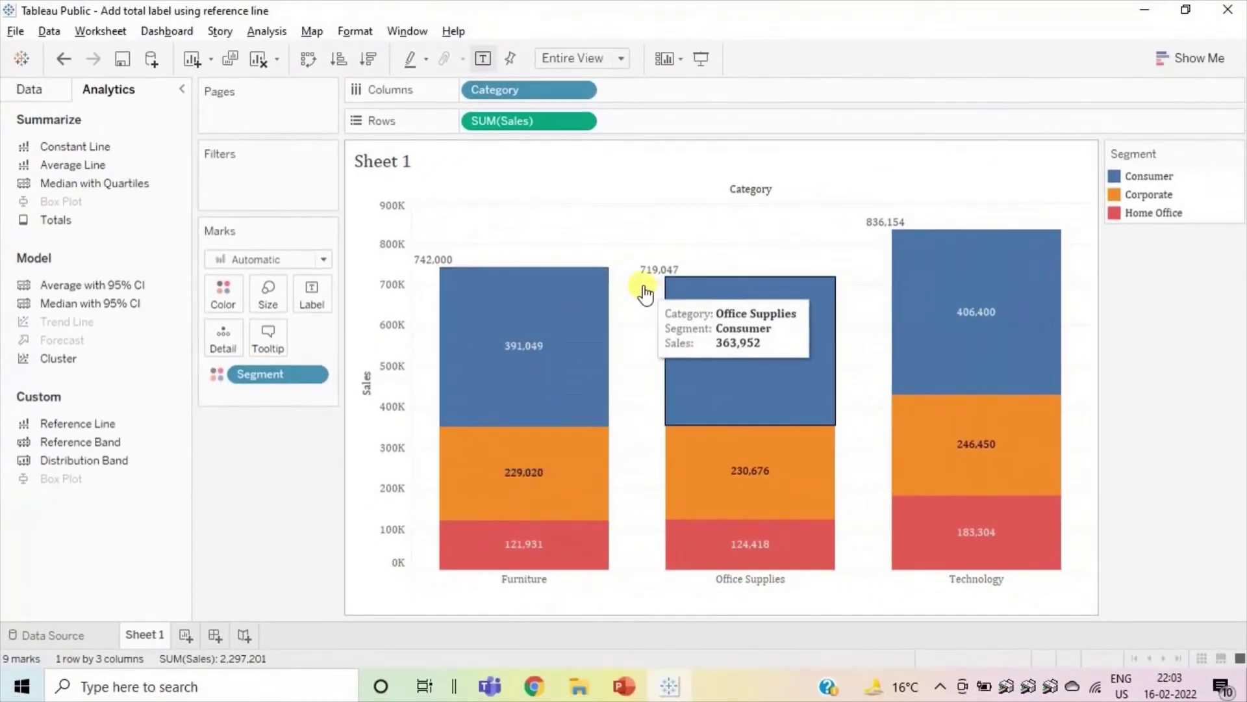
mouse_move(651, 274)
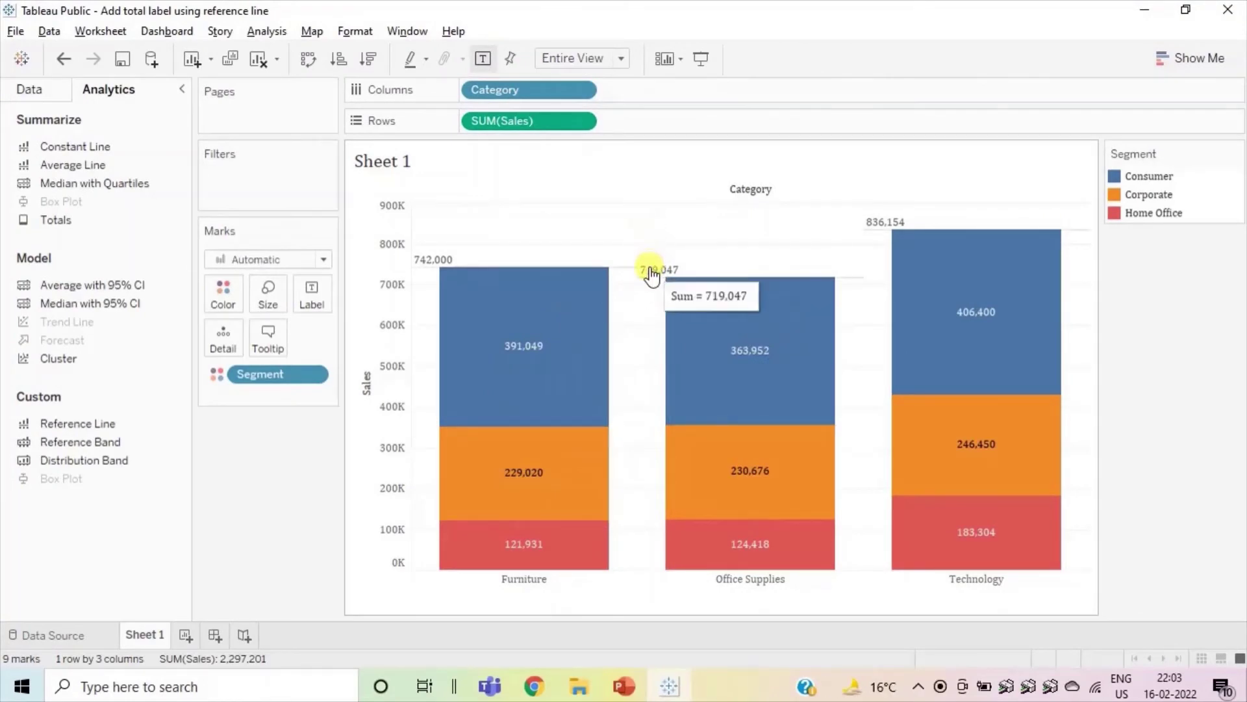
- Format the reference line so its total labels are horizontally centred
right_click(651, 274)
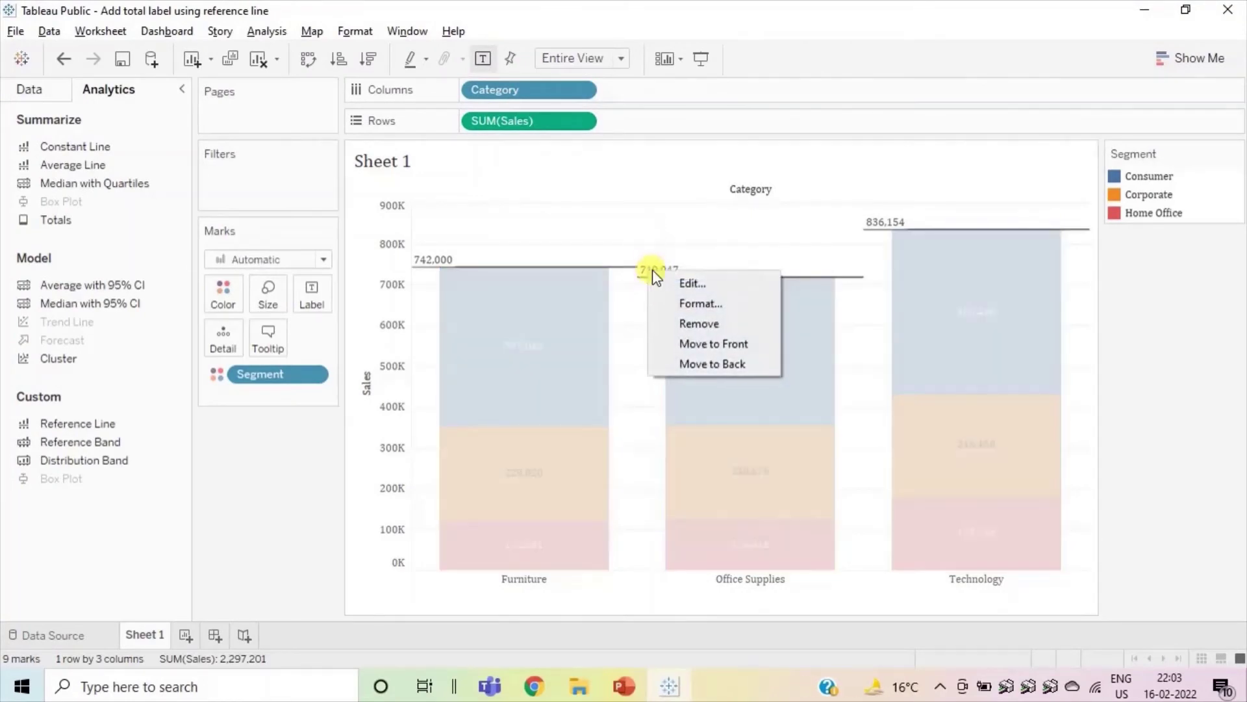
click(699, 302)
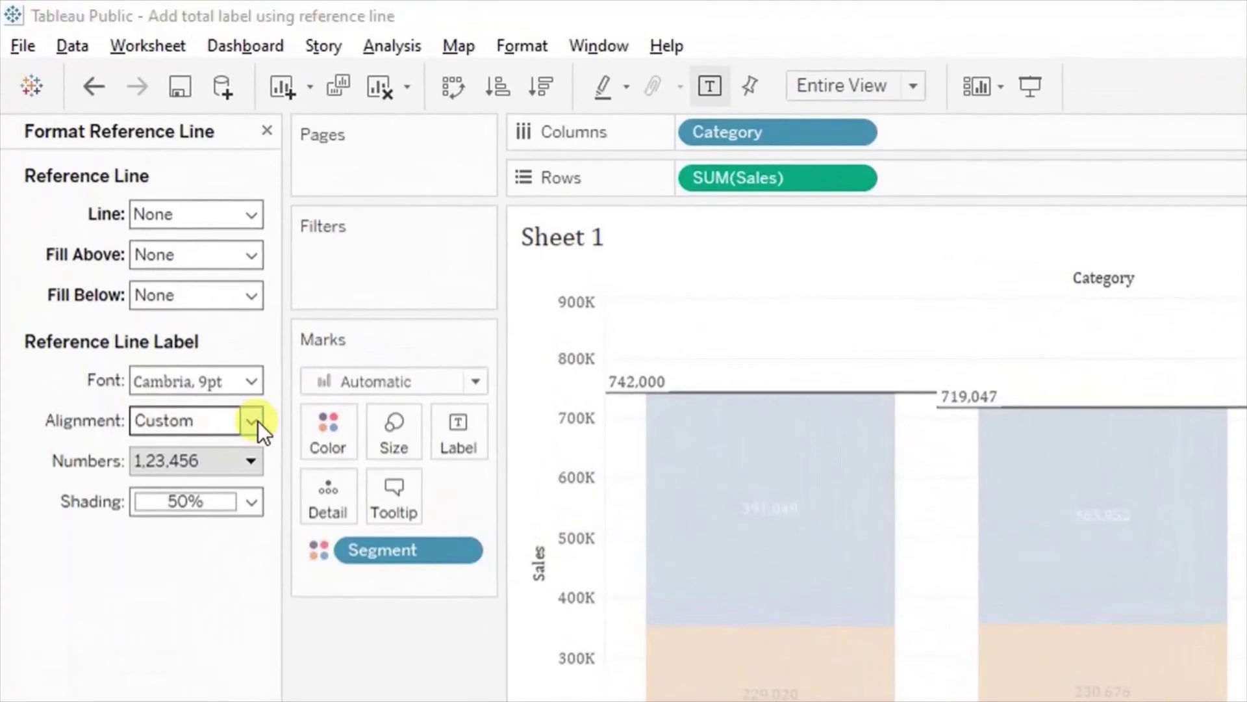
click(252, 420)
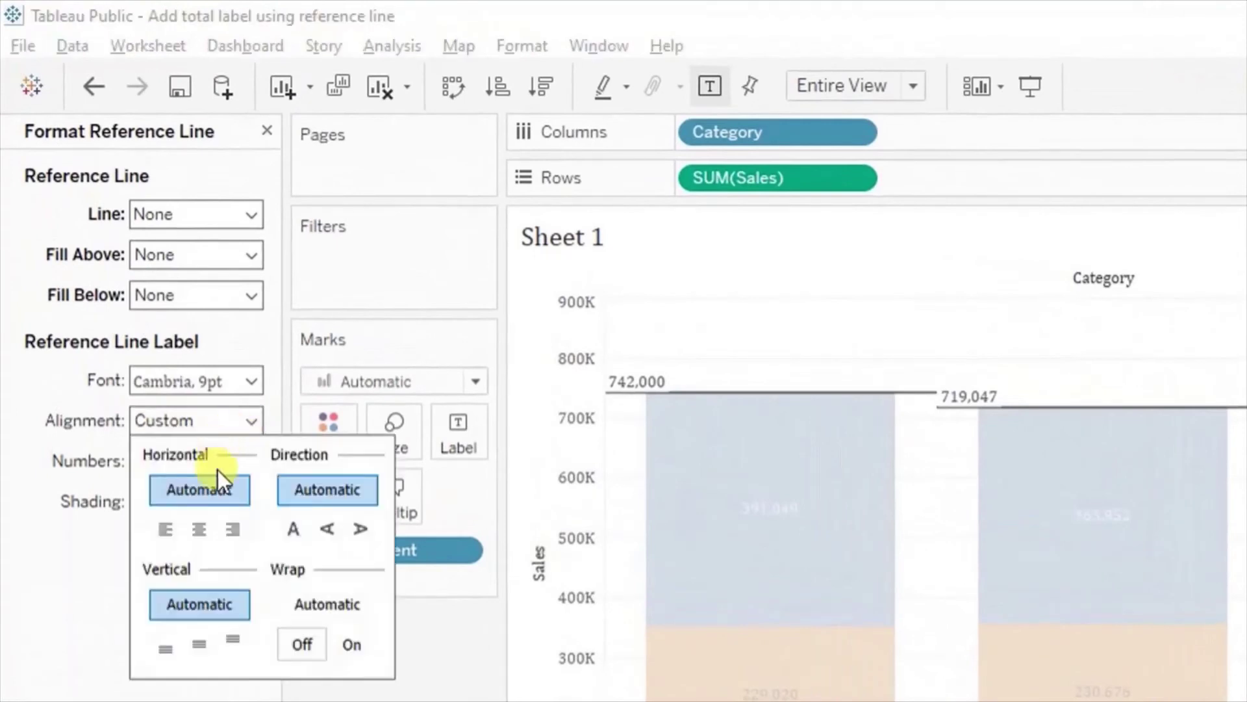
click(199, 534)
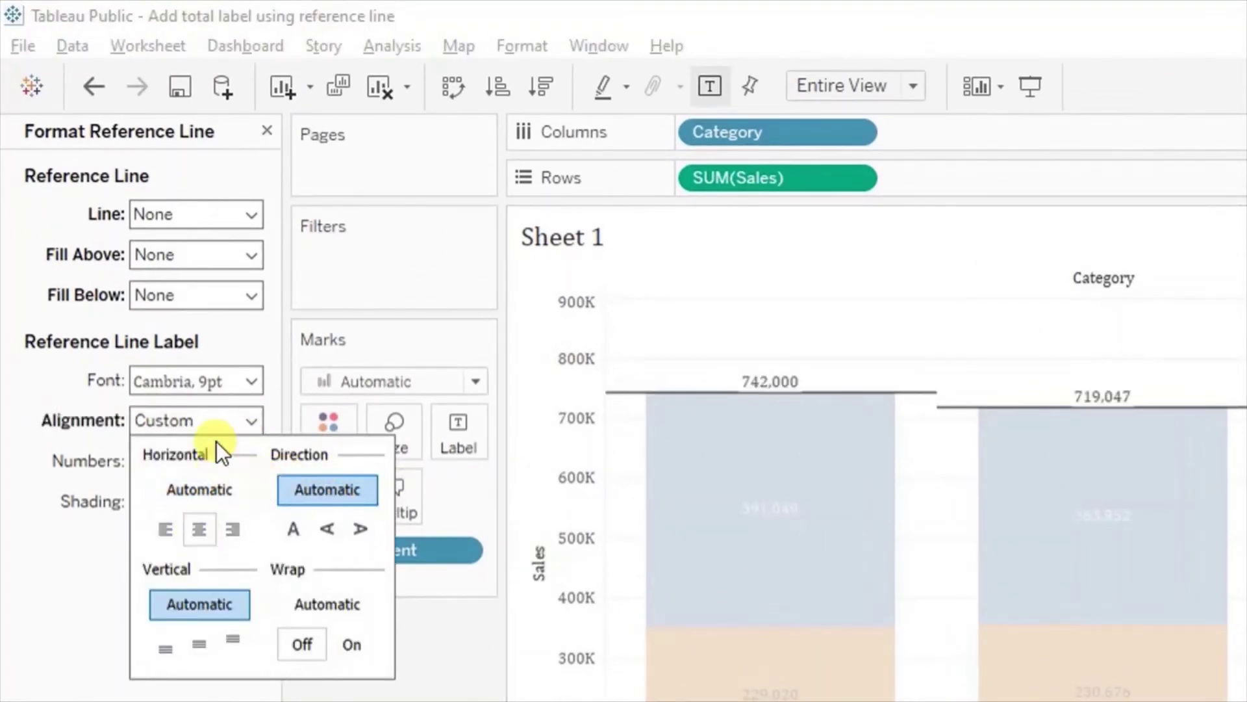
- Set the total label font to black and bold
click(182, 380)
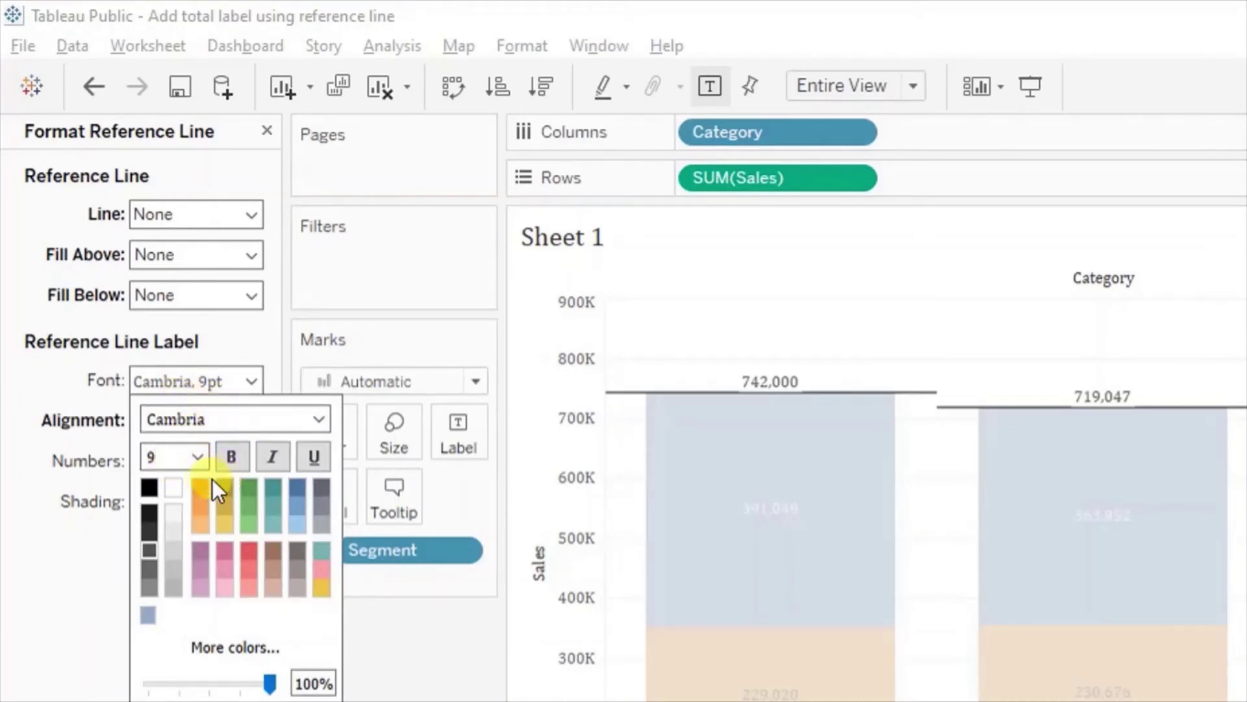
click(150, 486)
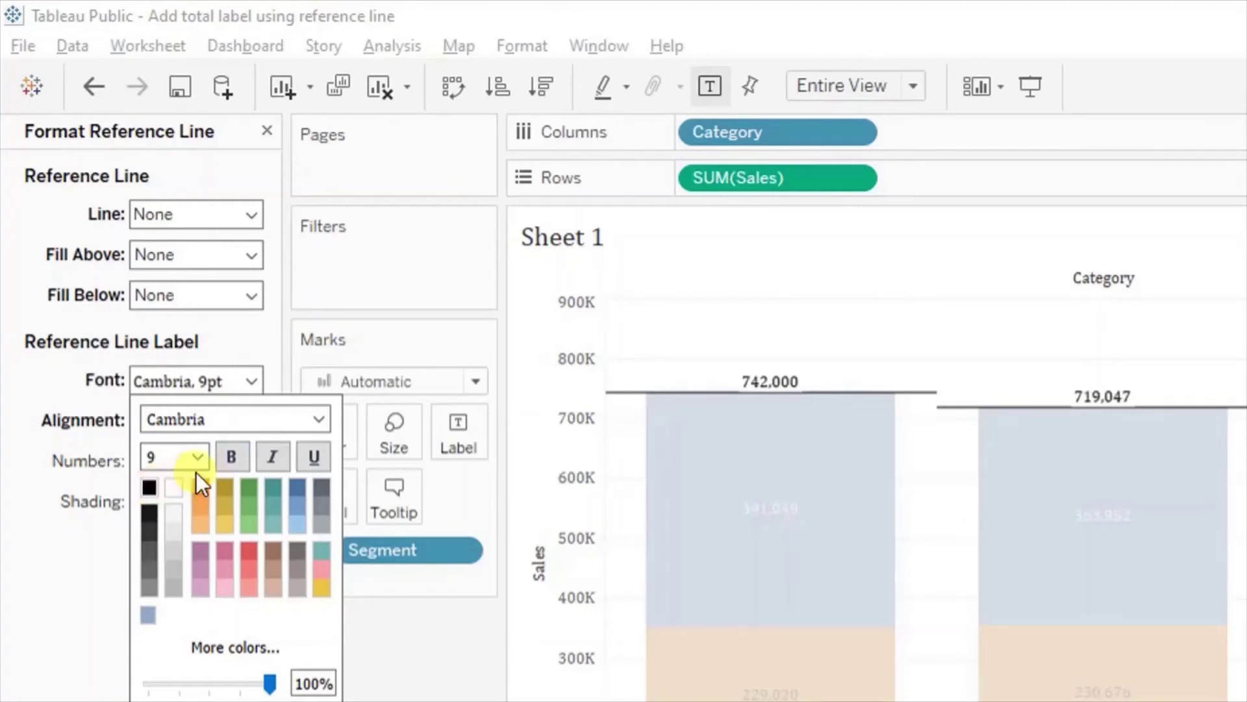
click(230, 459)
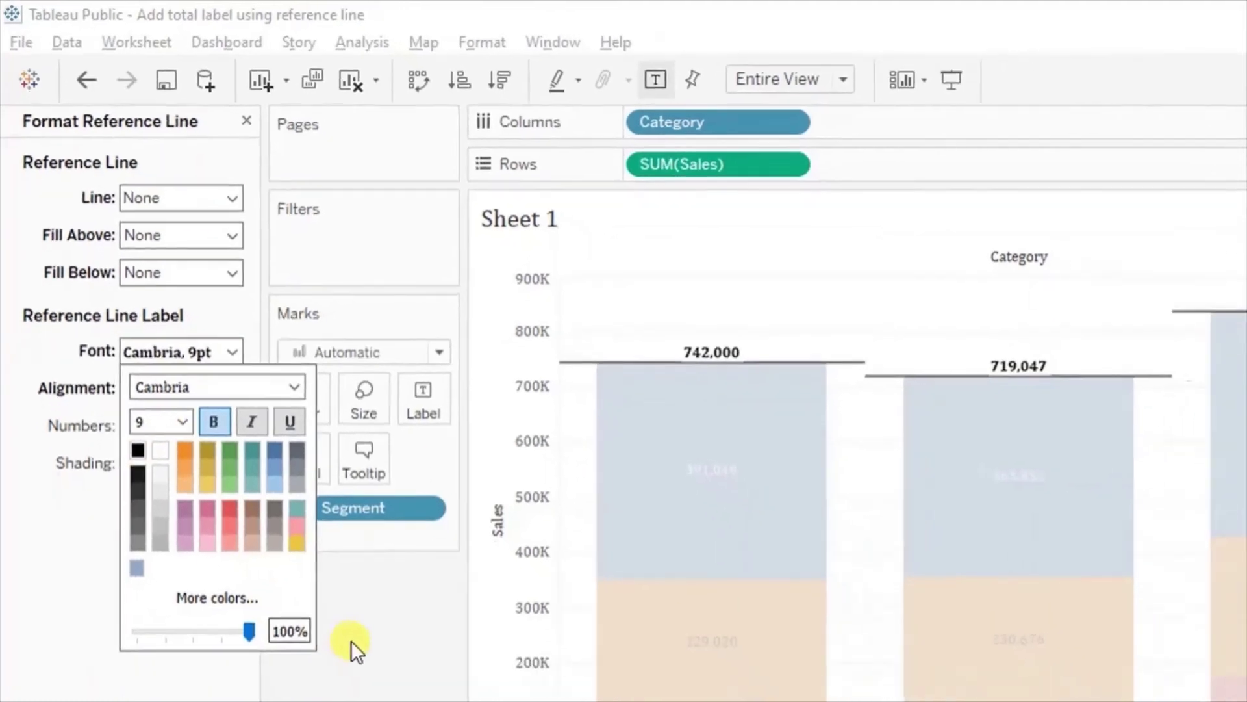
click(351, 640)
mouse_move(515, 404)
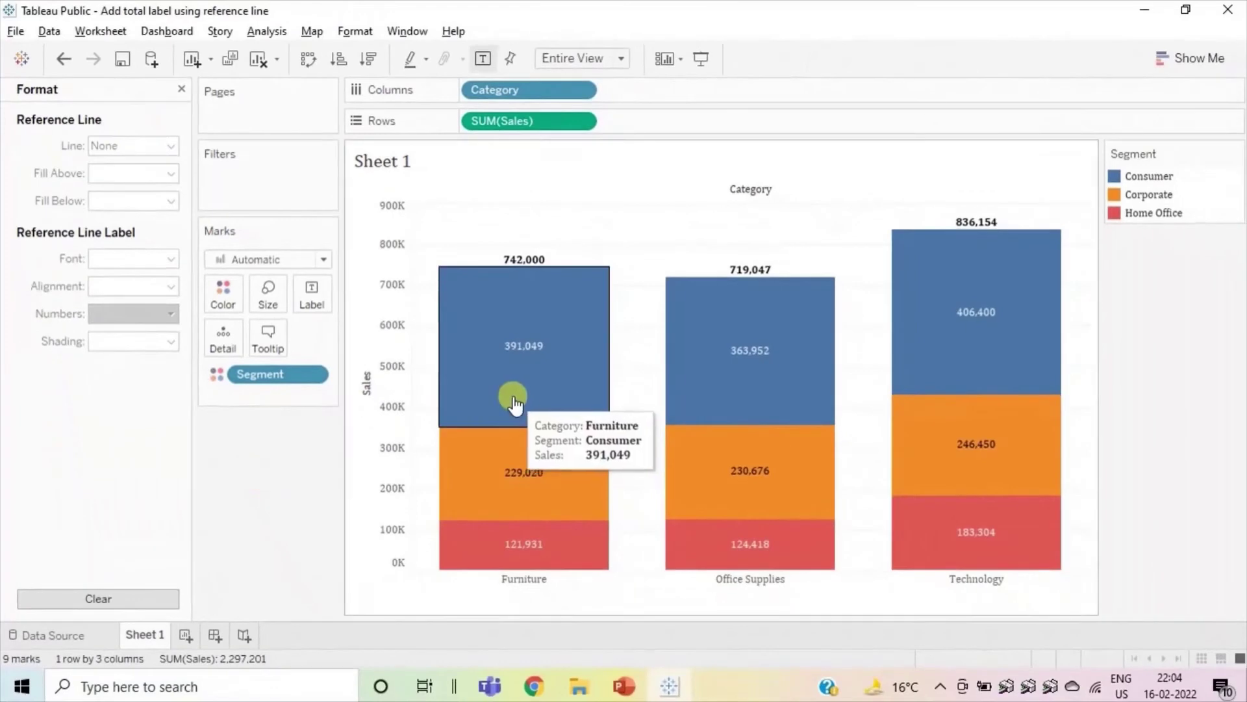
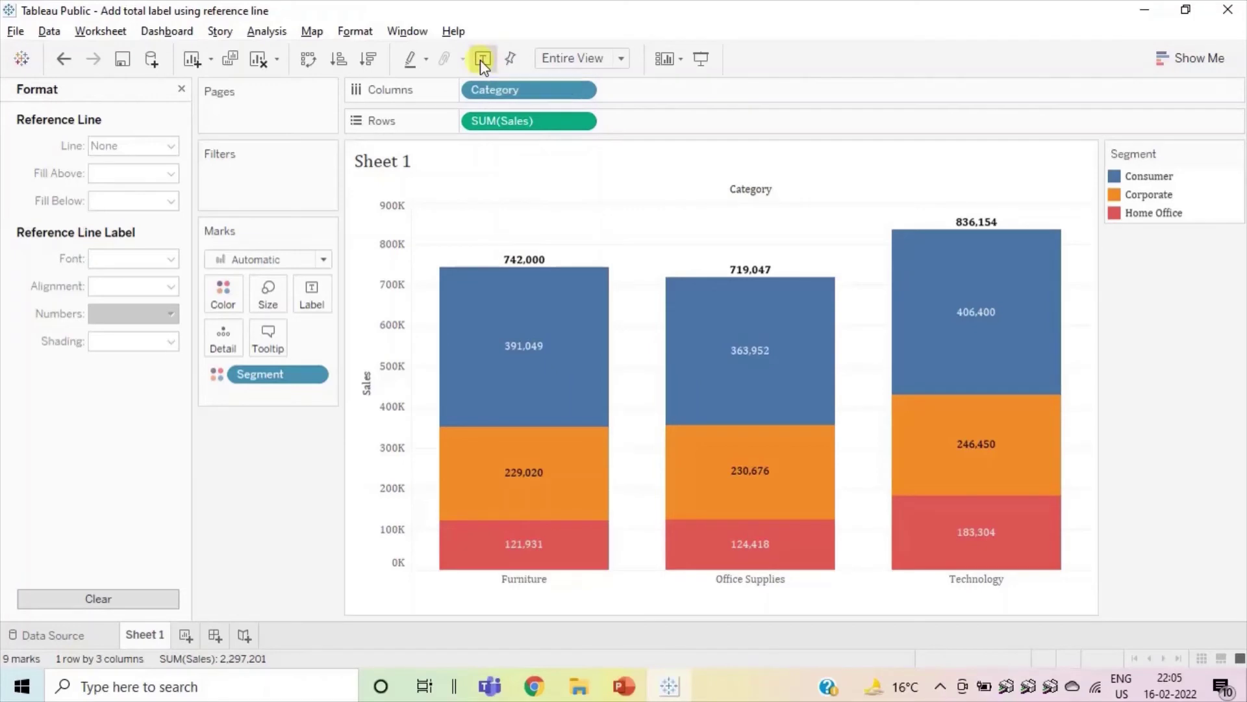
- Toggle the segment value labels off and back on, then hide the Sales axis header
click(481, 59)
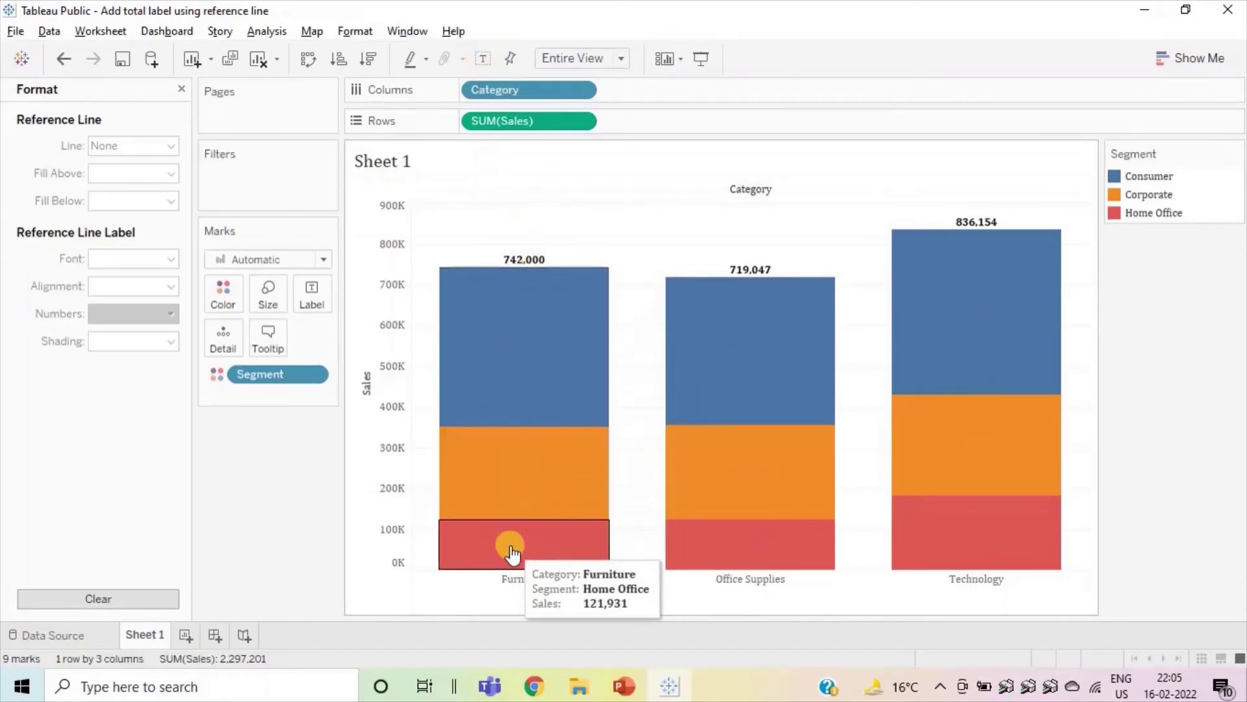
click(484, 60)
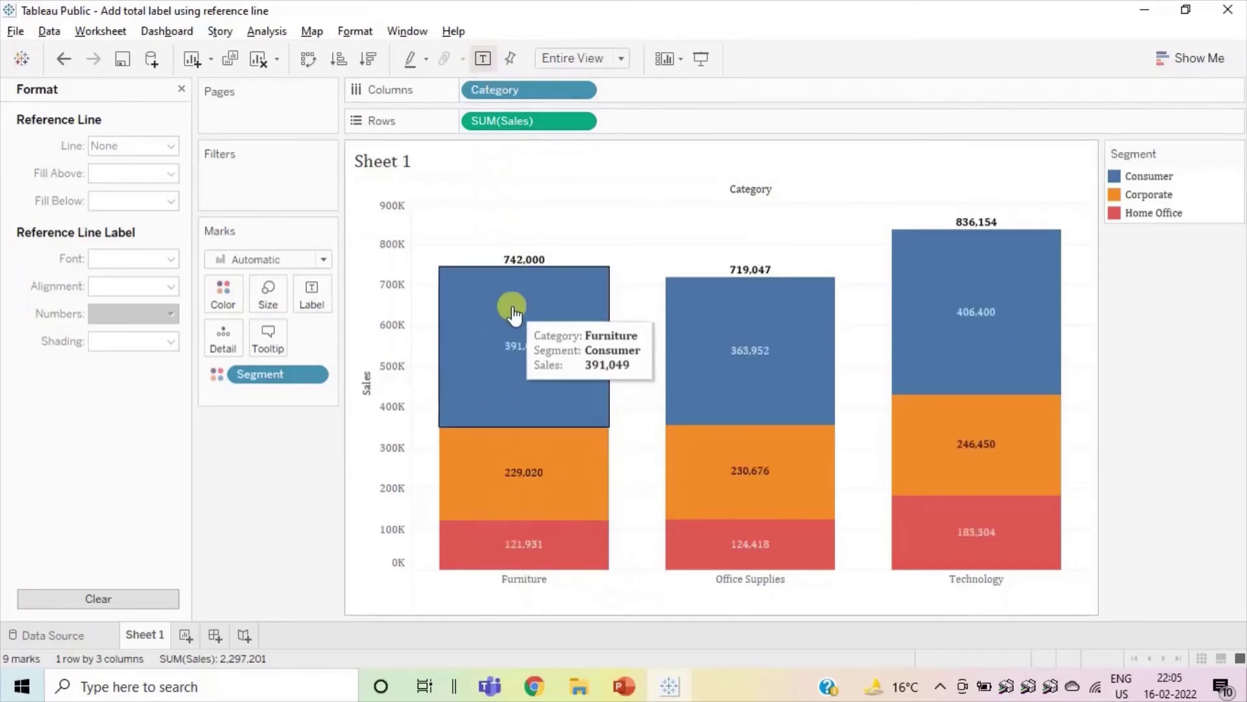
right_click(384, 330)
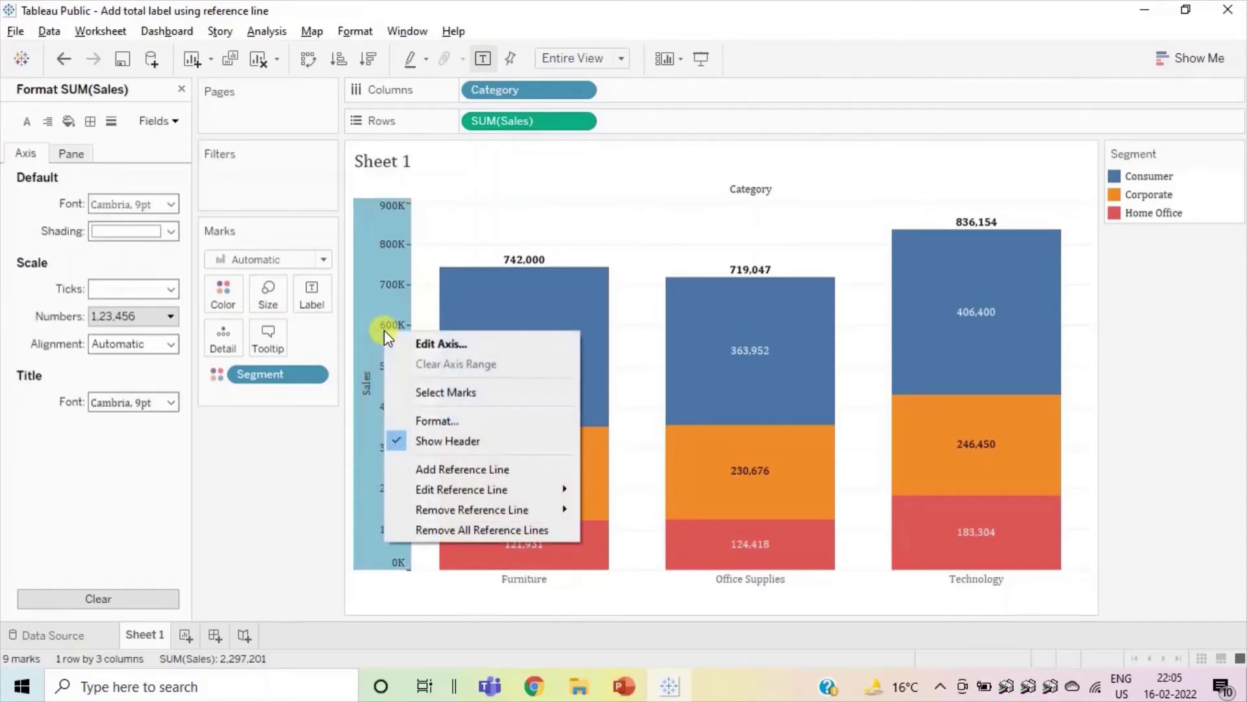
click(425, 439)
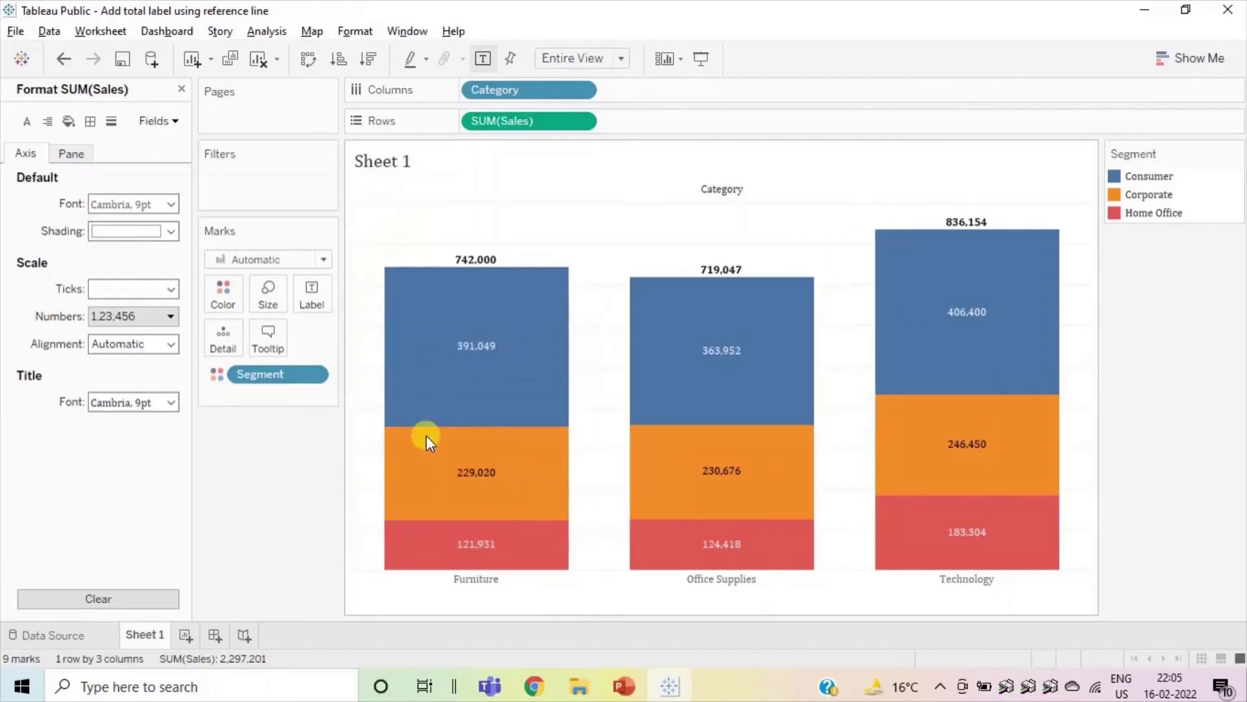
- Set the Rows grid lines to None in the sheet's Format Lines pane
right_click(422, 217)
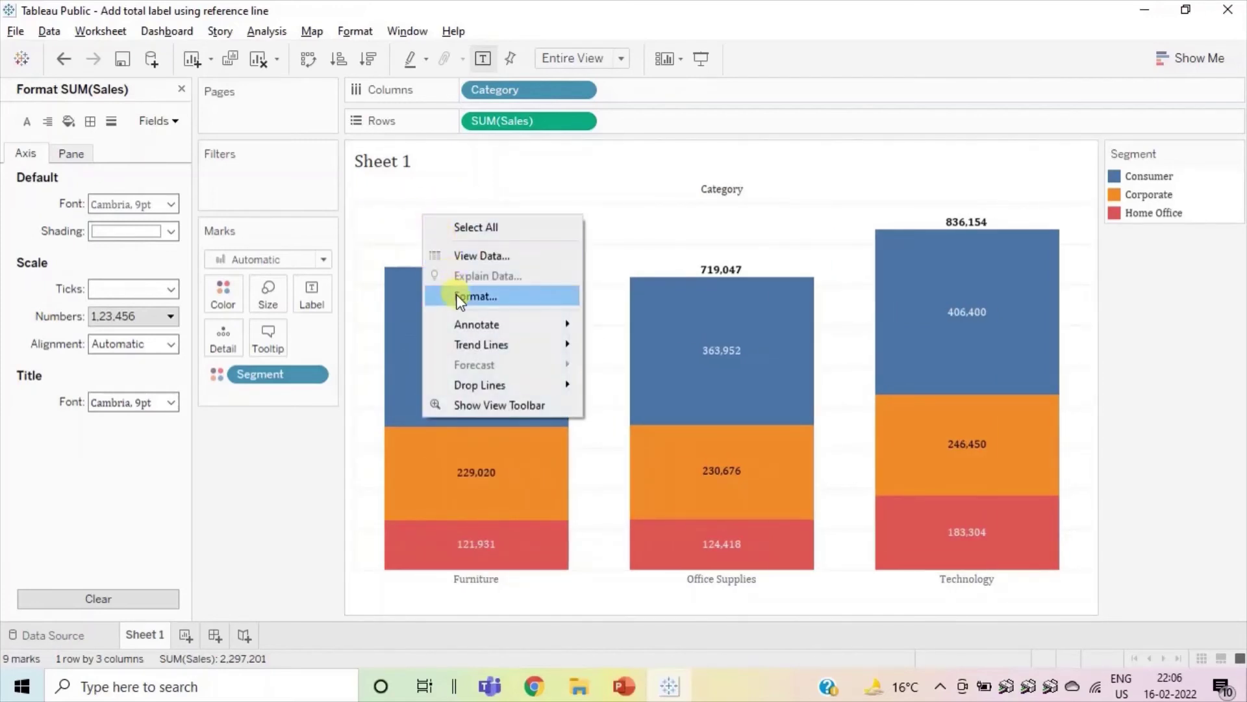
click(474, 296)
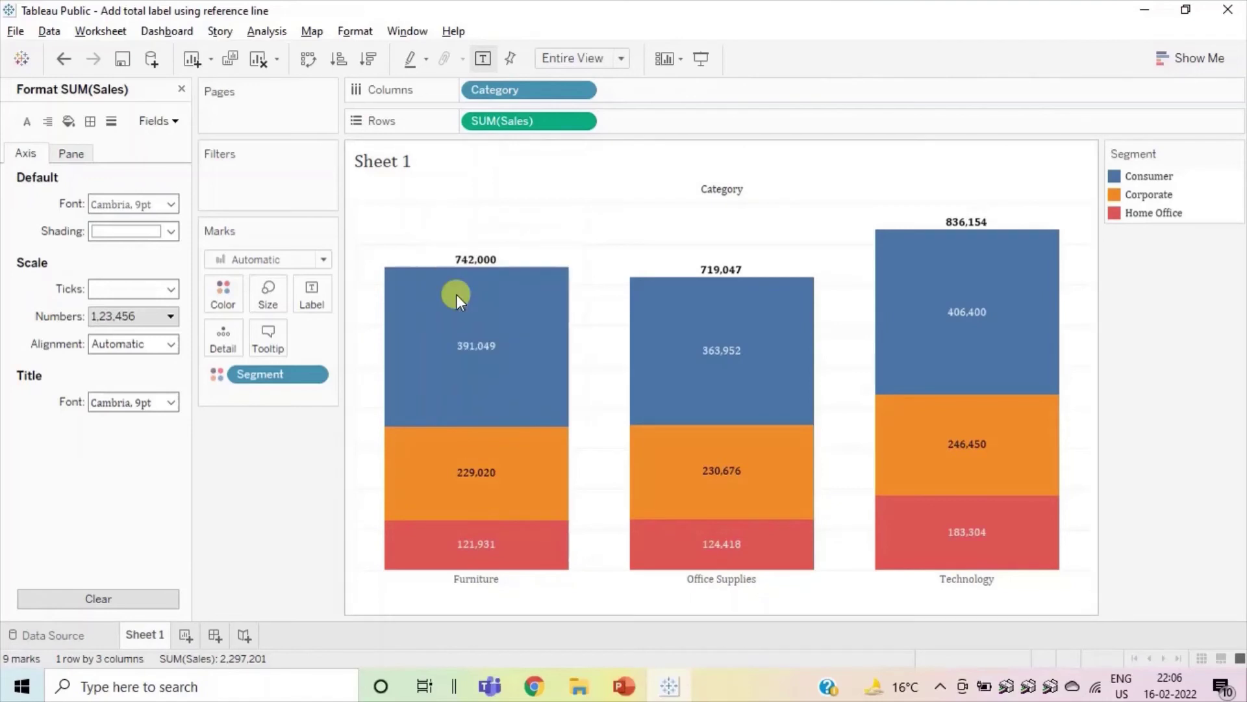
click(91, 124)
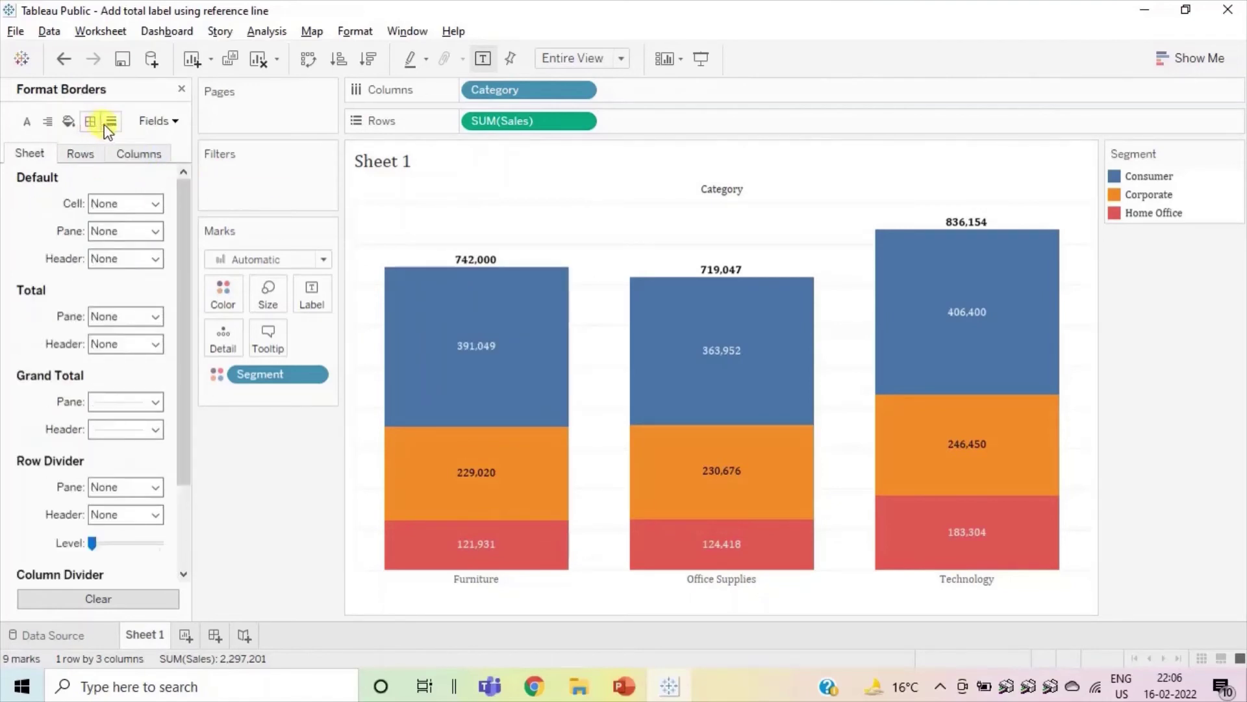
click(112, 123)
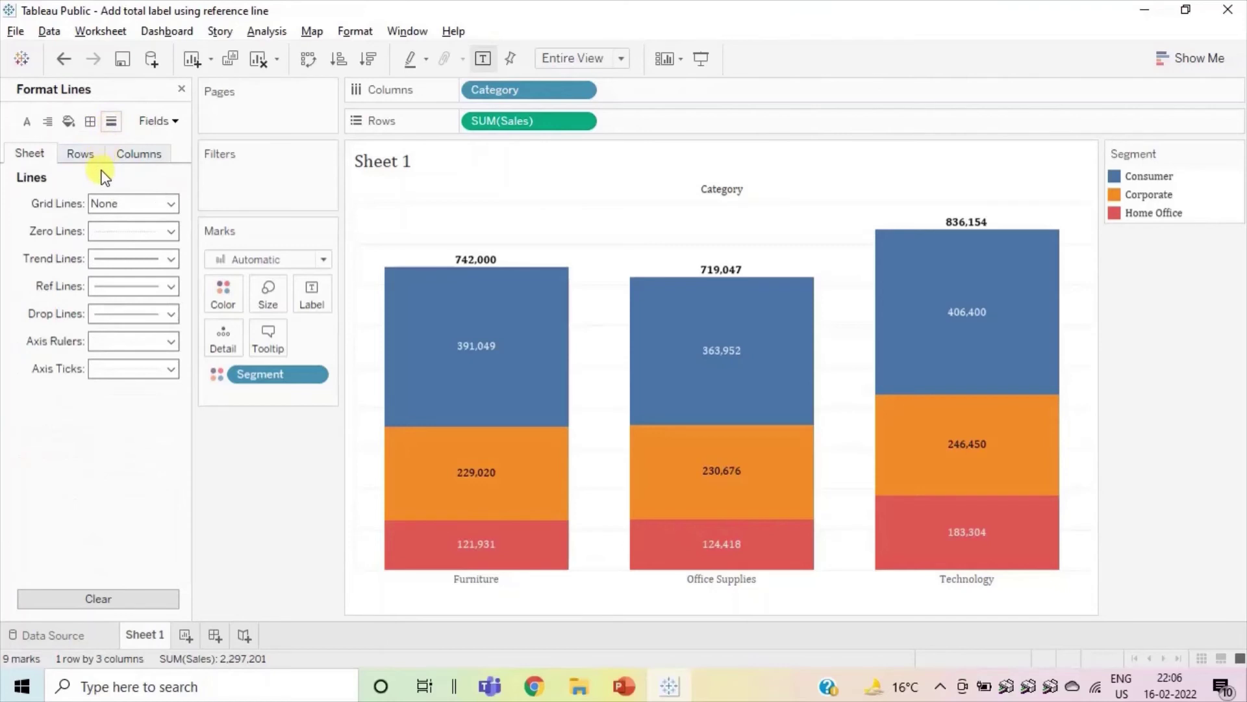
click(81, 156)
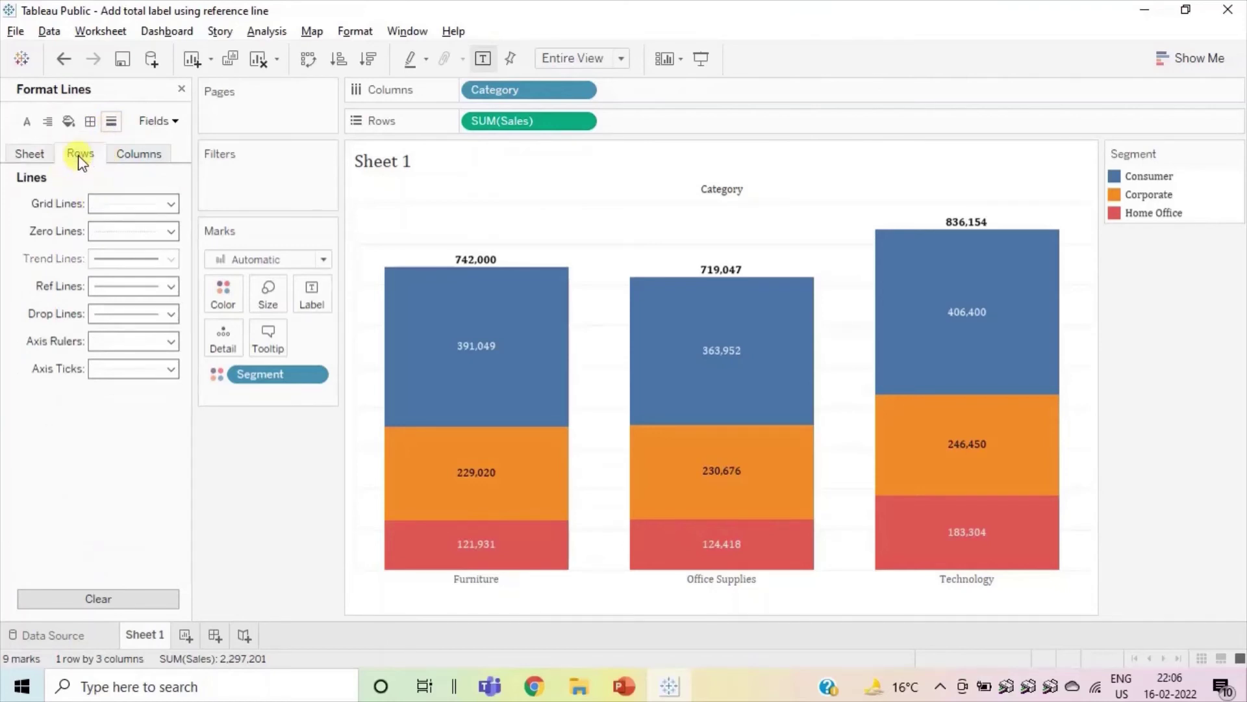
click(104, 204)
click(122, 227)
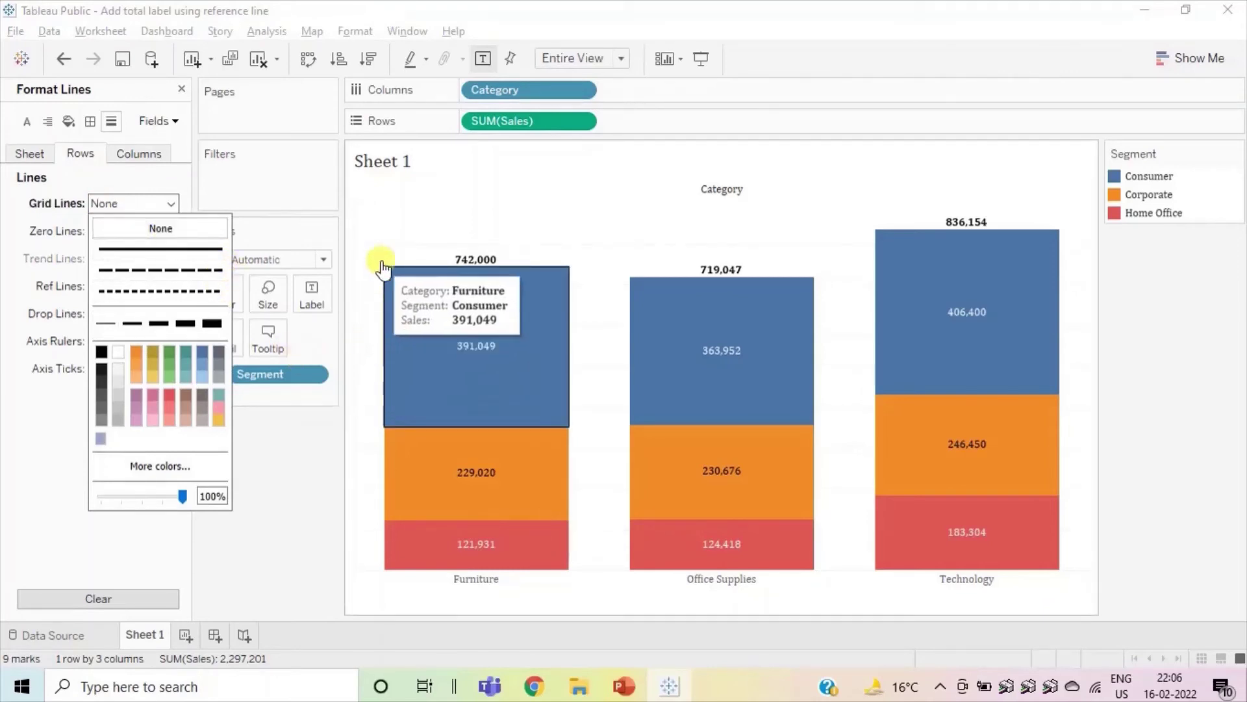
click(272, 457)
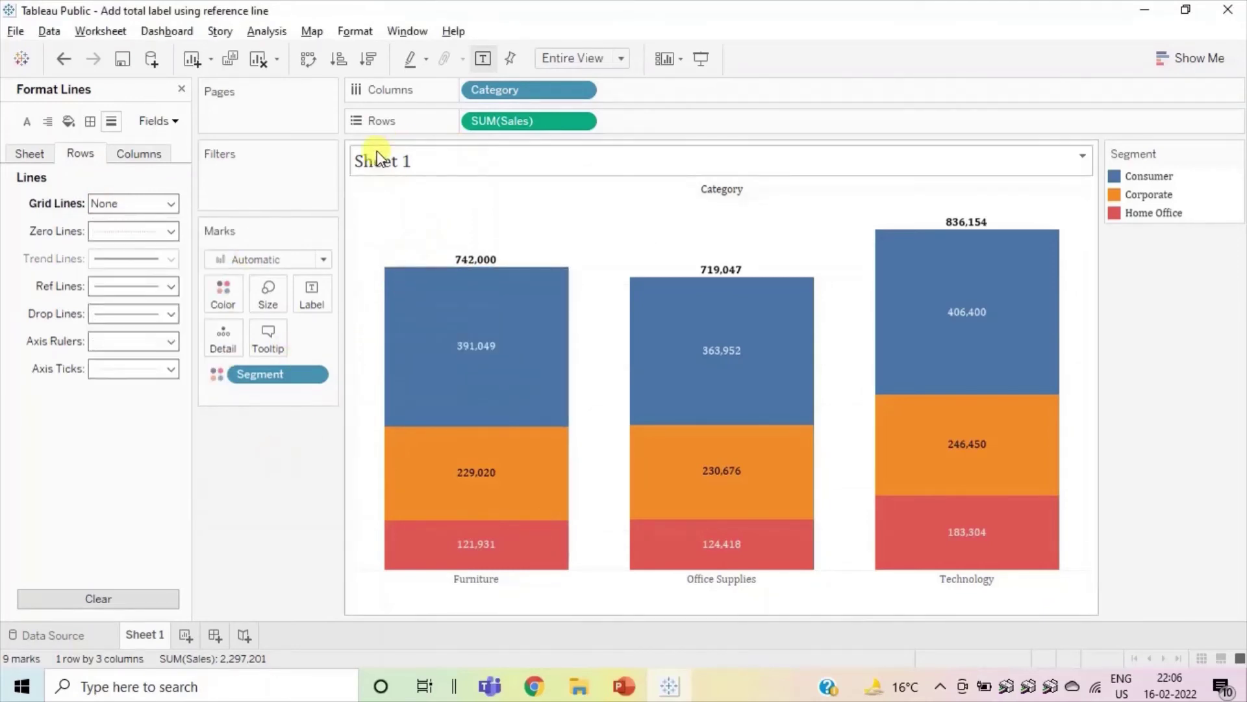
- Replace the <Sheet Name> title placeholder with 'Category wise Sales'
double_click(388, 165)
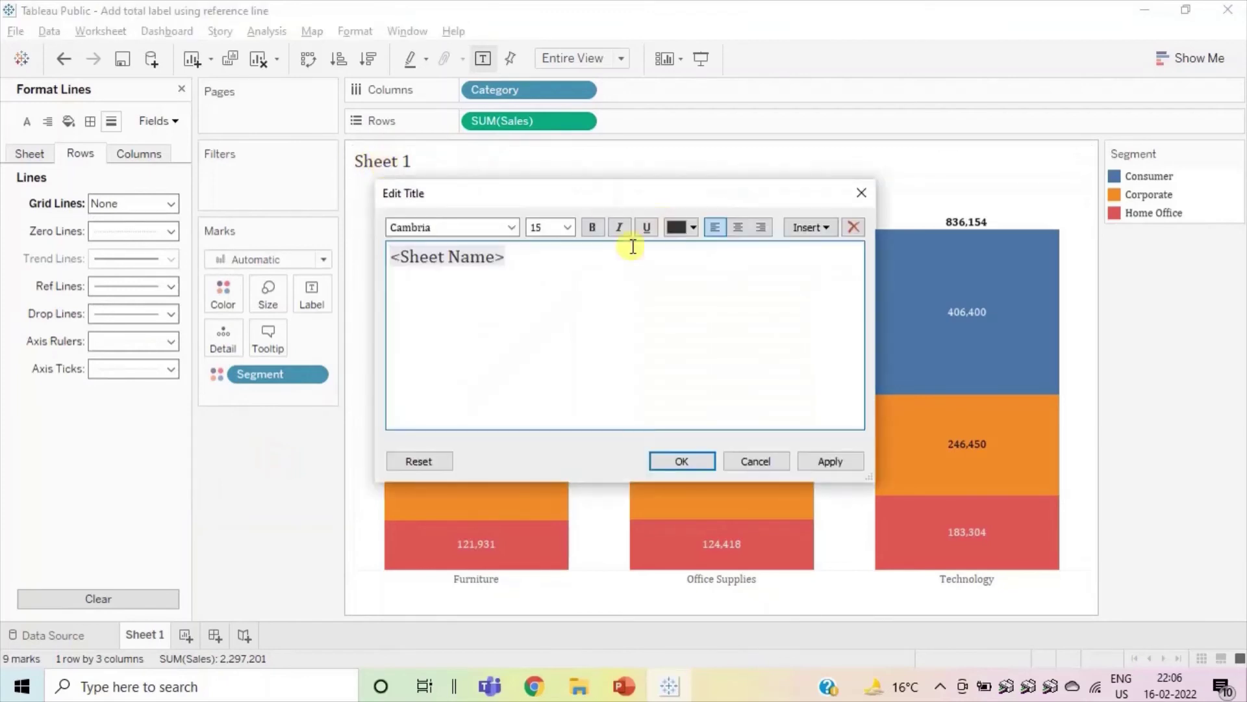
key(ctrl+a)
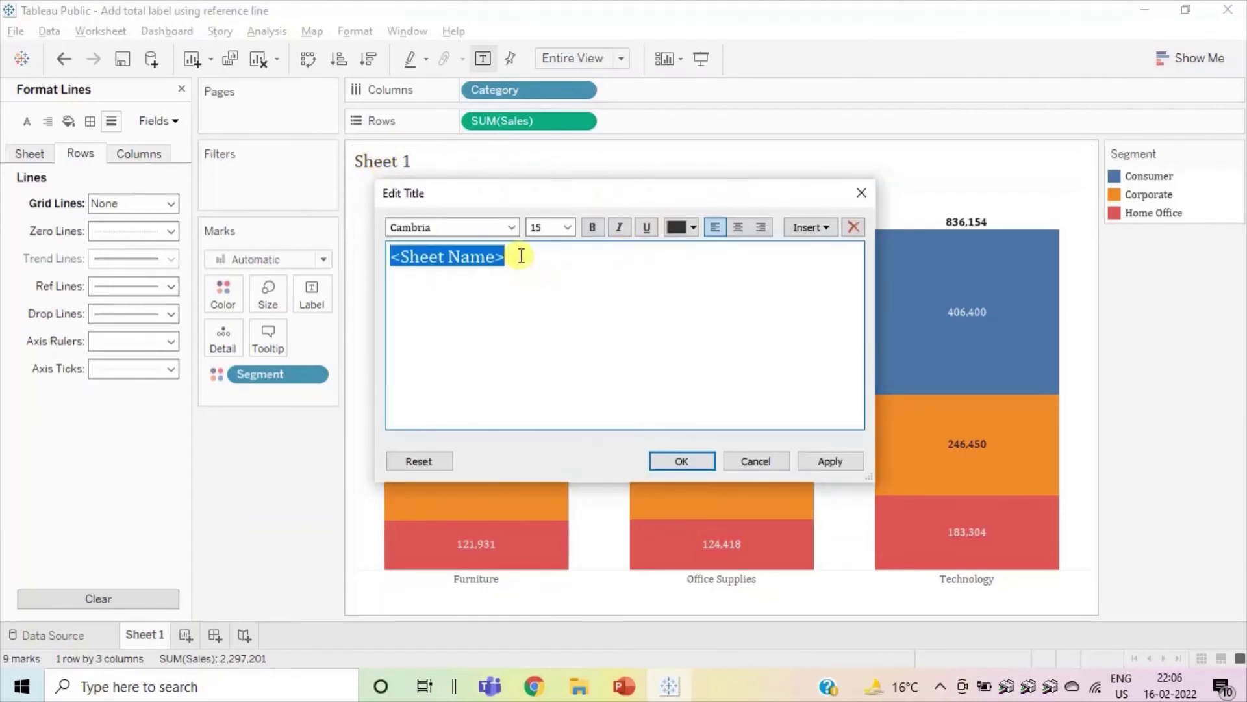
text(Cate)
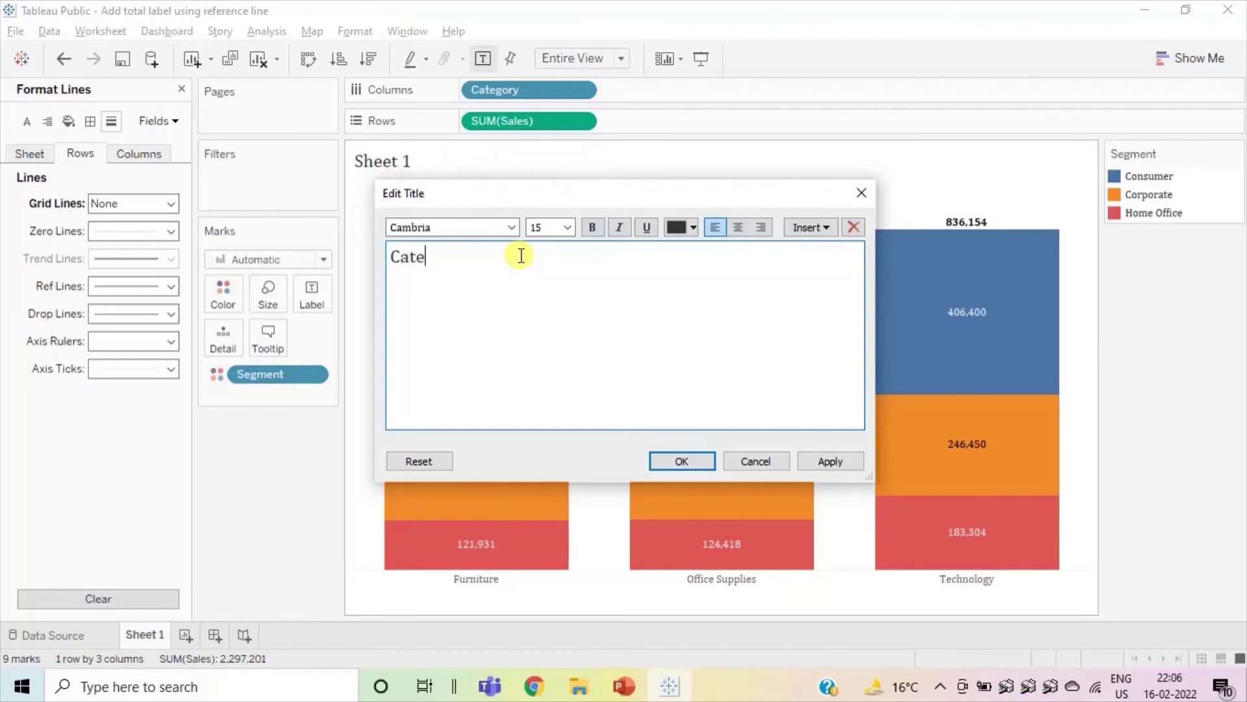
text(gory wise )
text(Sales)
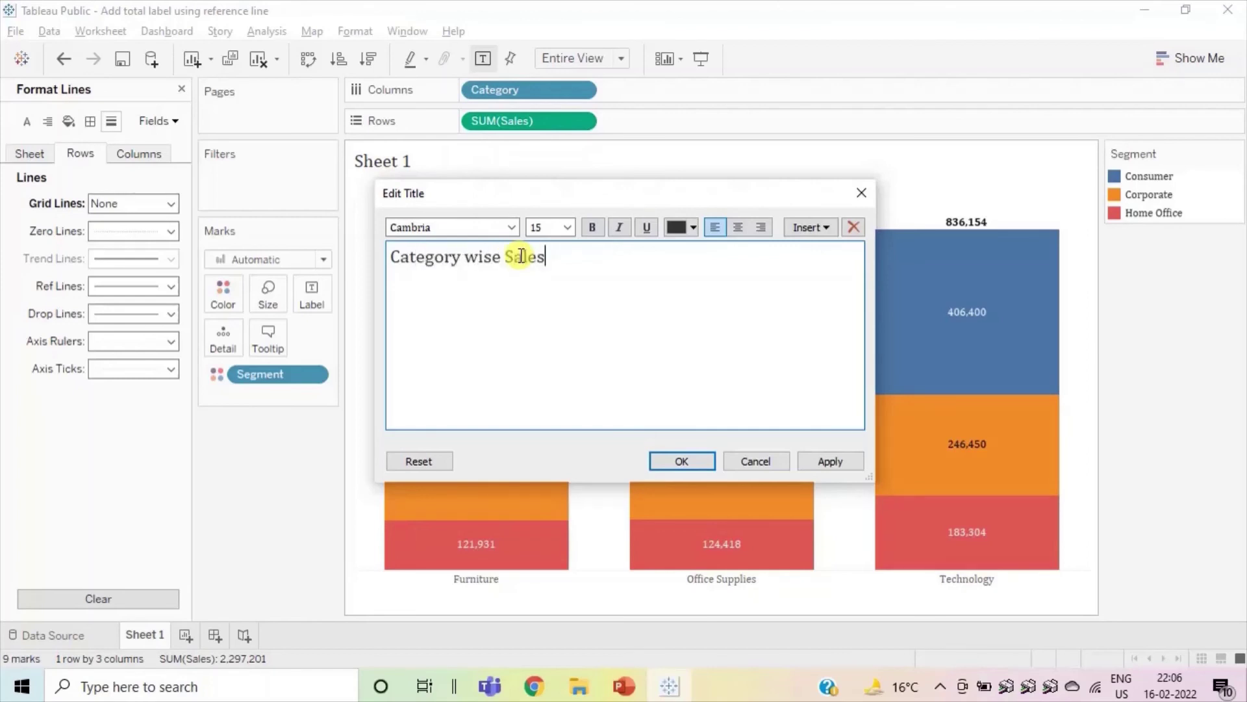
key(ctrl+a)
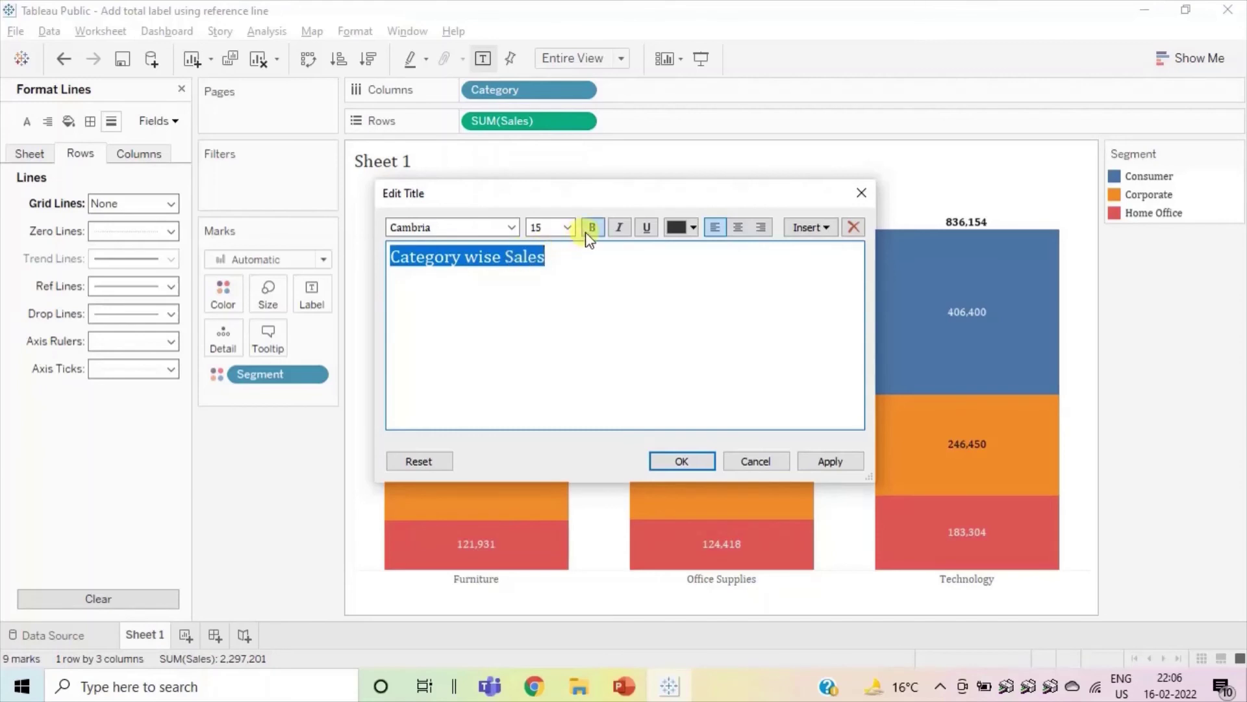
- Make the title centered, bold and gold, and apply it
click(737, 228)
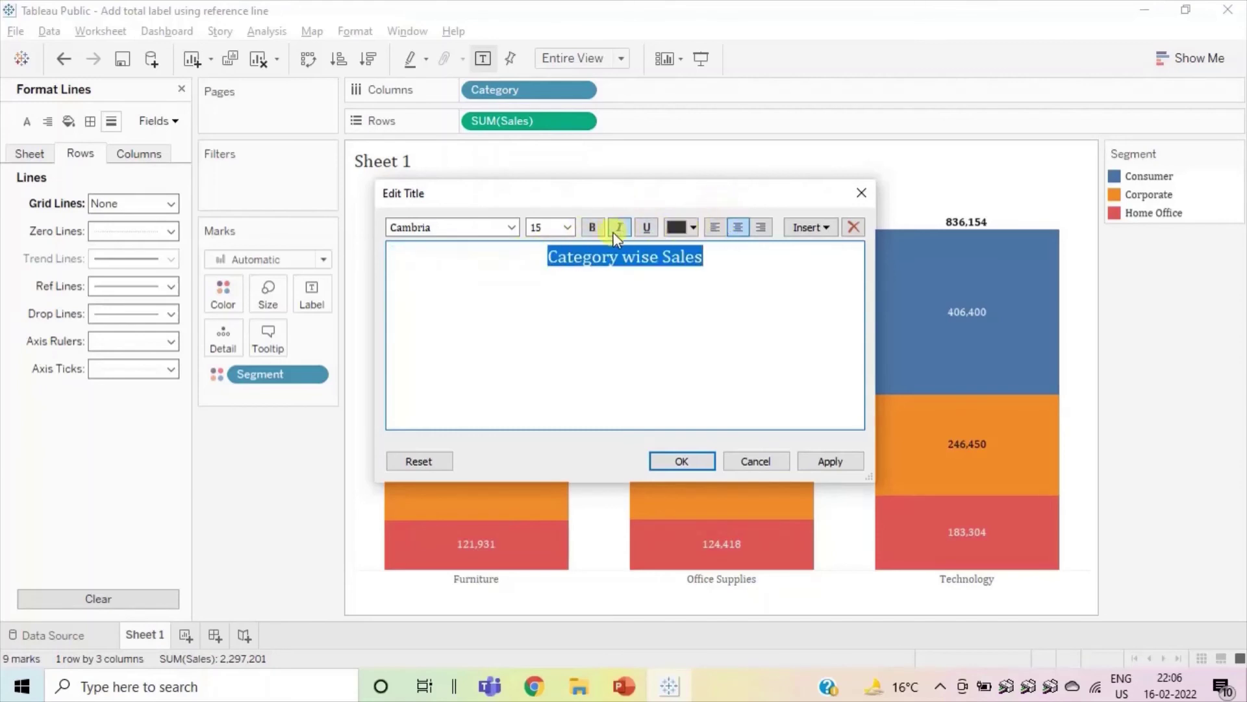
click(593, 227)
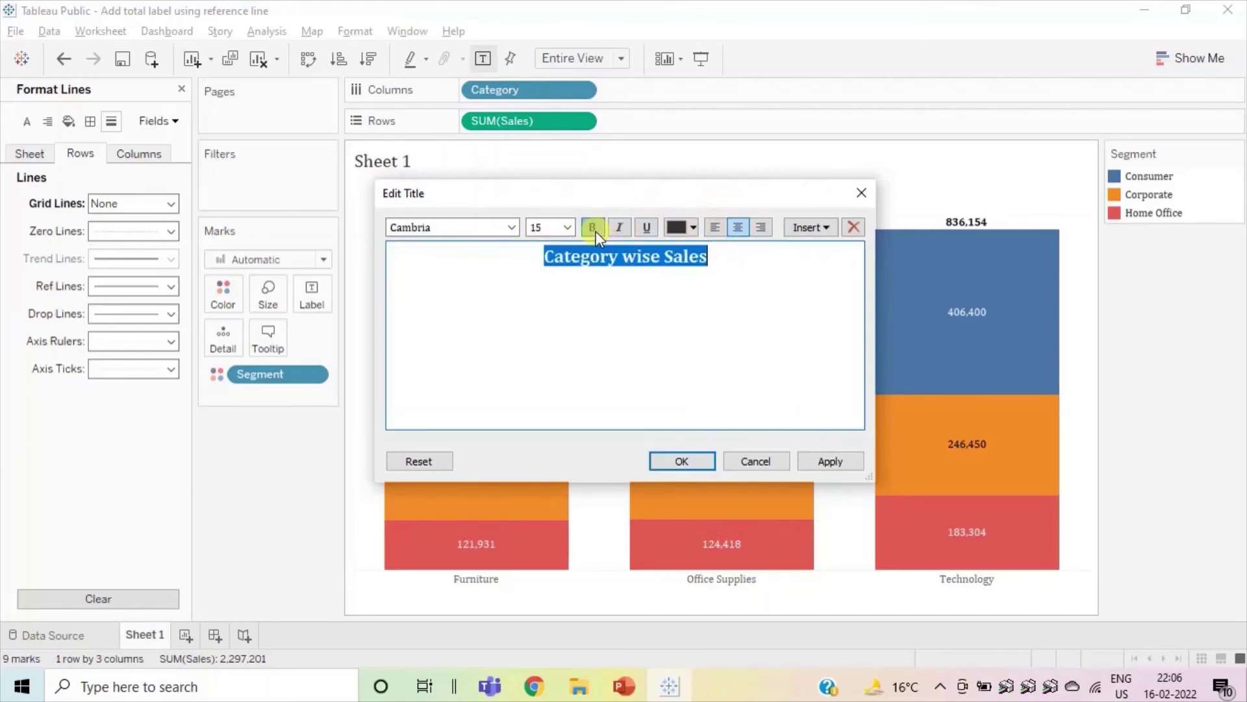
click(677, 227)
click(726, 252)
click(684, 458)
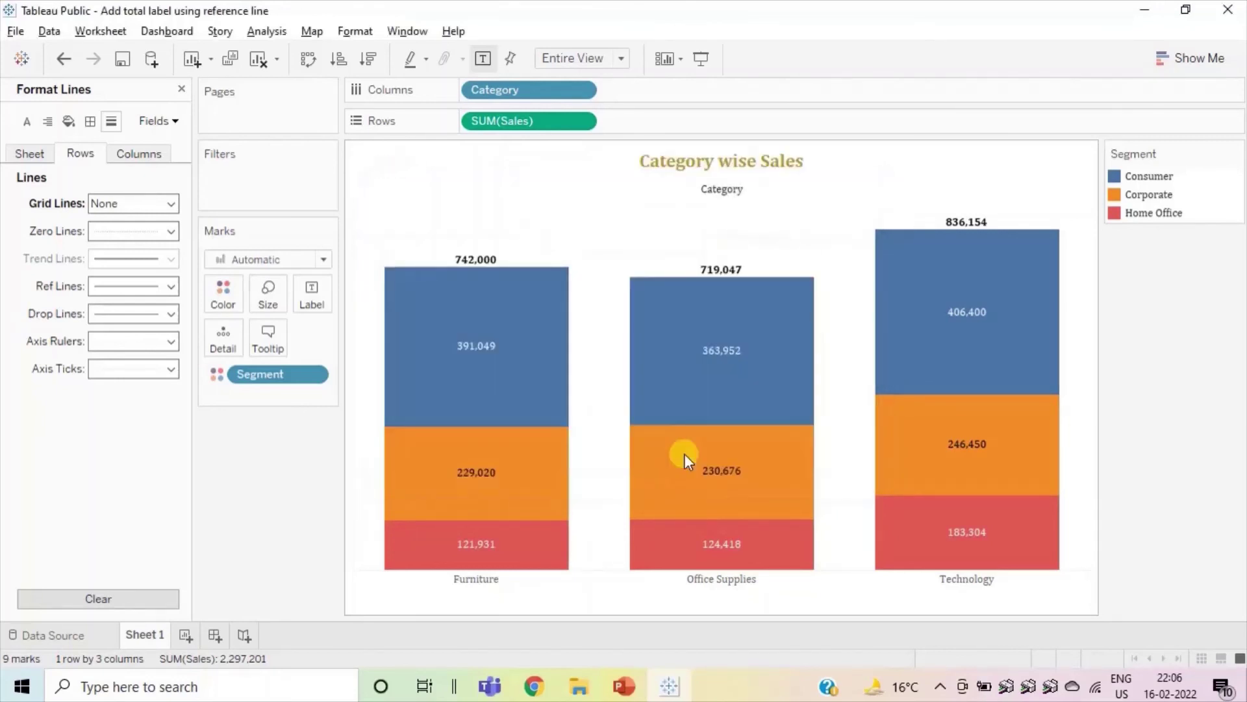
click(726, 196)
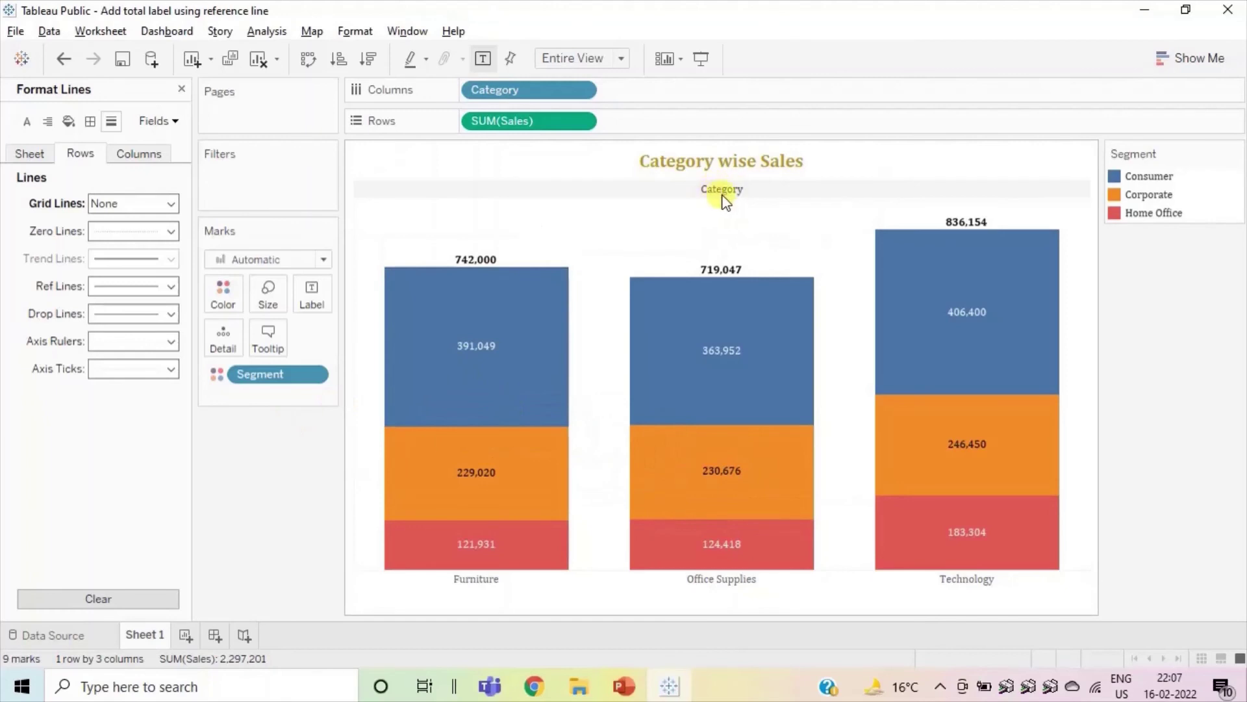
- Choose Hide Field Labels for Columns on the Category header
right_click(749, 187)
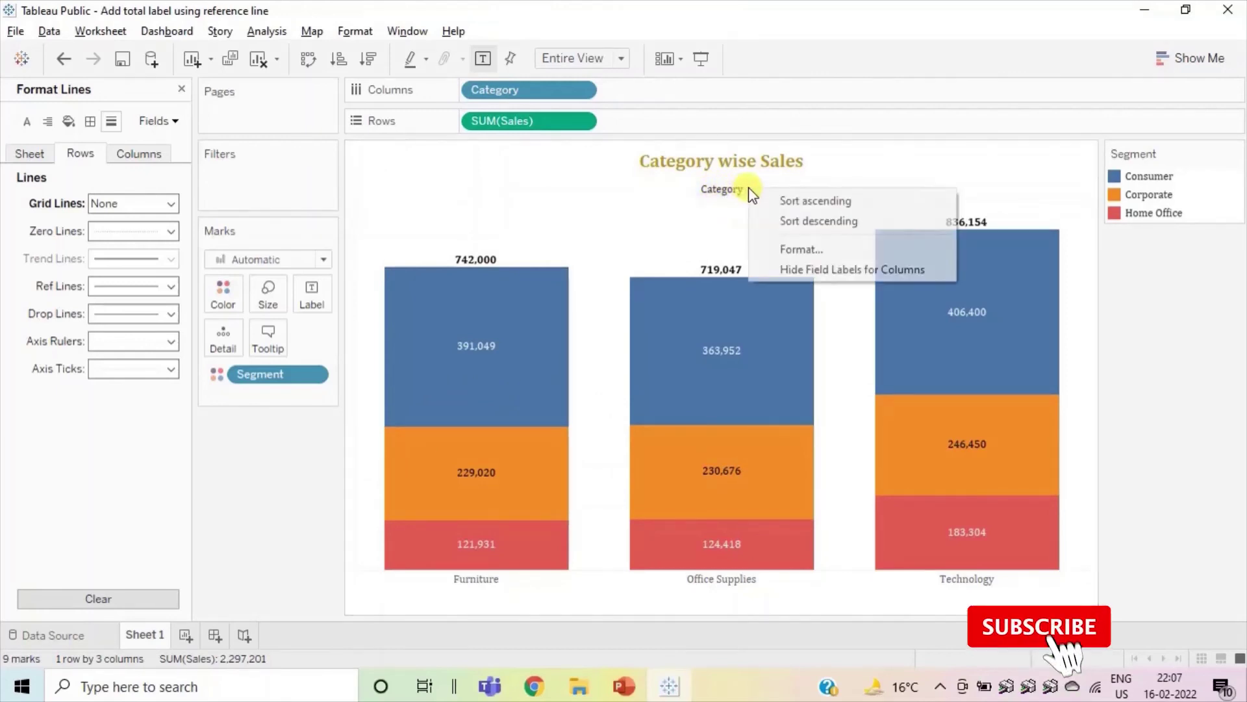
click(809, 269)
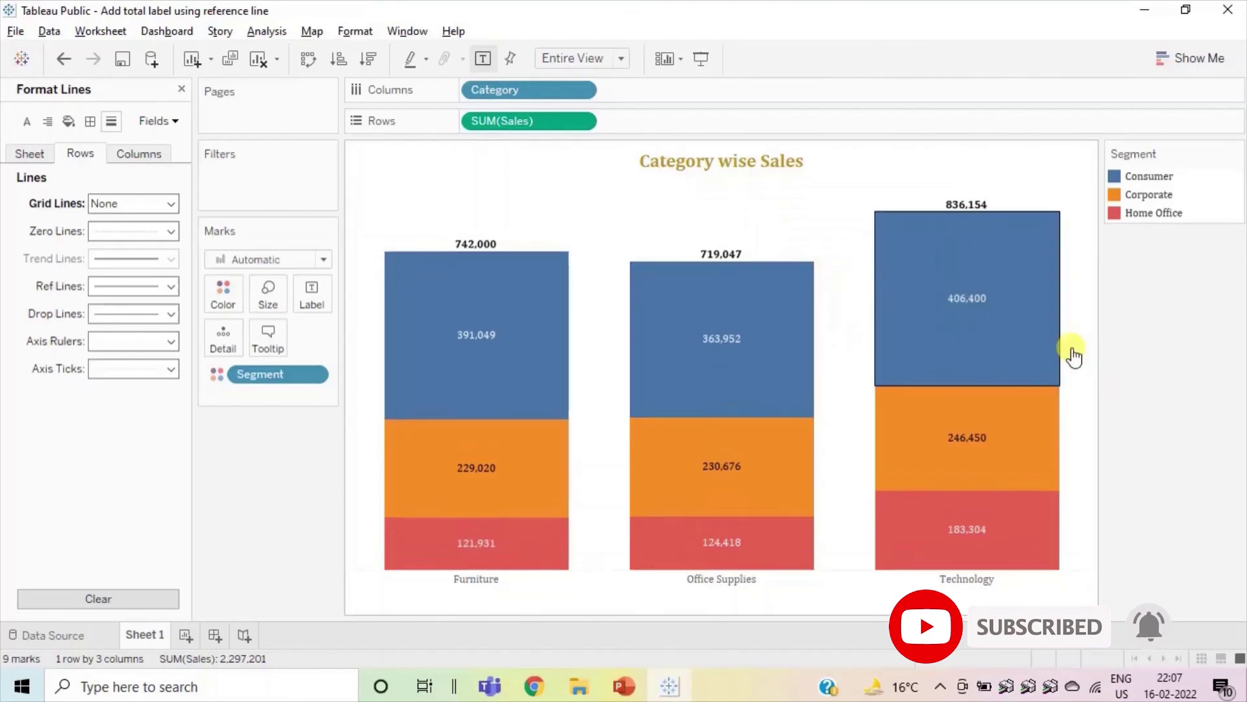